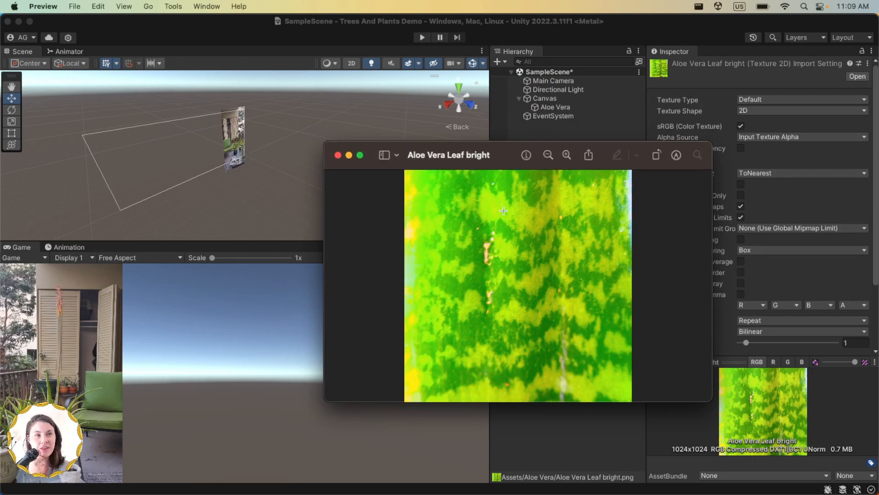
- Close the previews of the bright and regular aloe vera leaf textures
click(338, 156)
drag(560, 174, 396, 80)
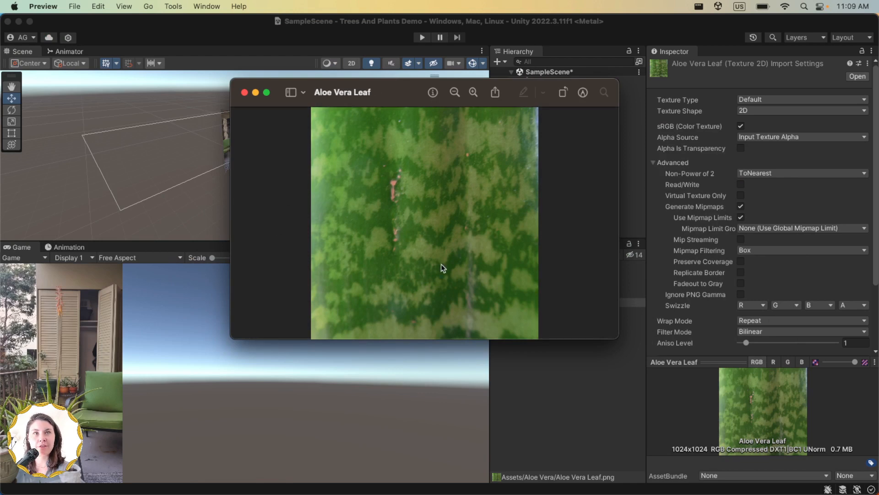
key(super+w)
- Add a Tree 3D object to the scene and name it Aloe Vera Plant
right_click(537, 136)
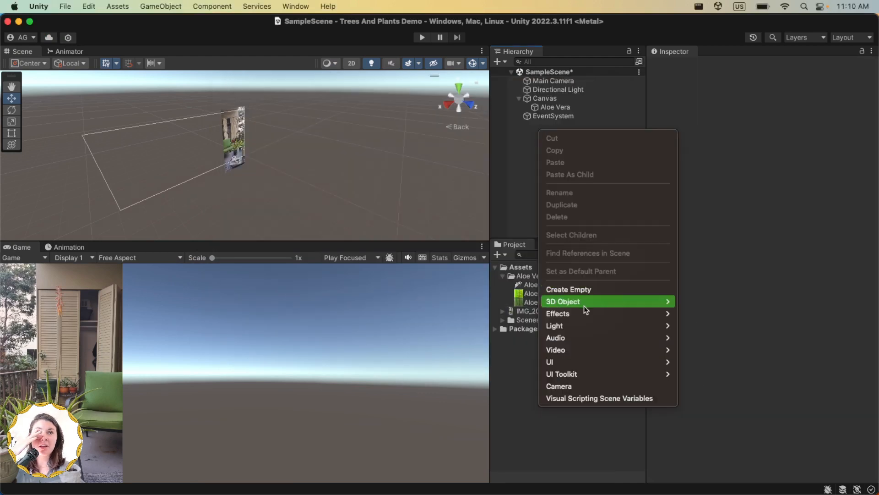
mouse_move(613, 302)
click(691, 441)
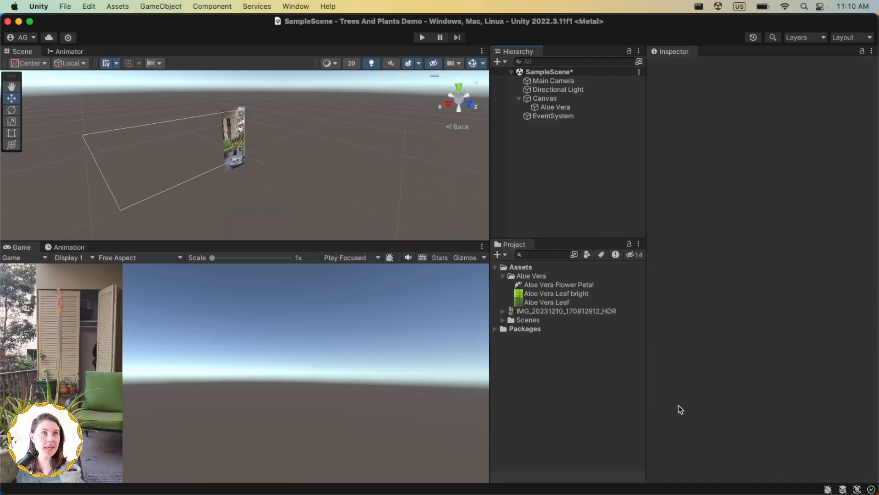
text(Alo)
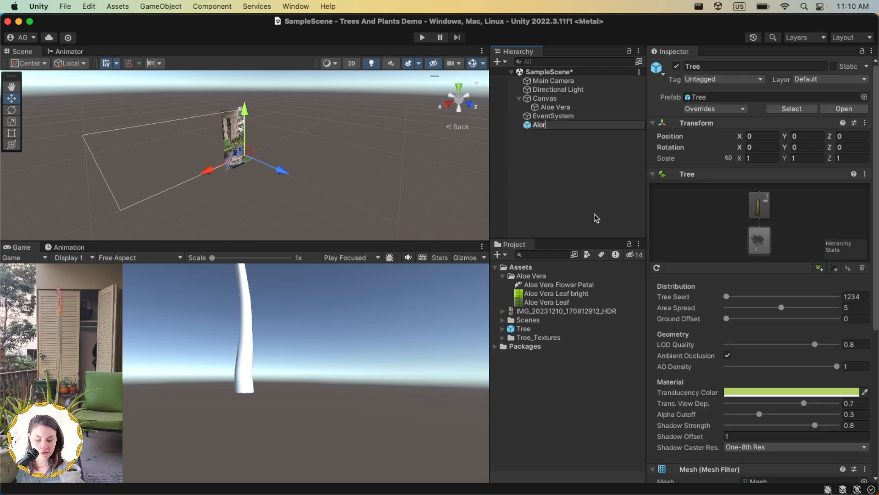
text(e Vera Plant)
key(Return)
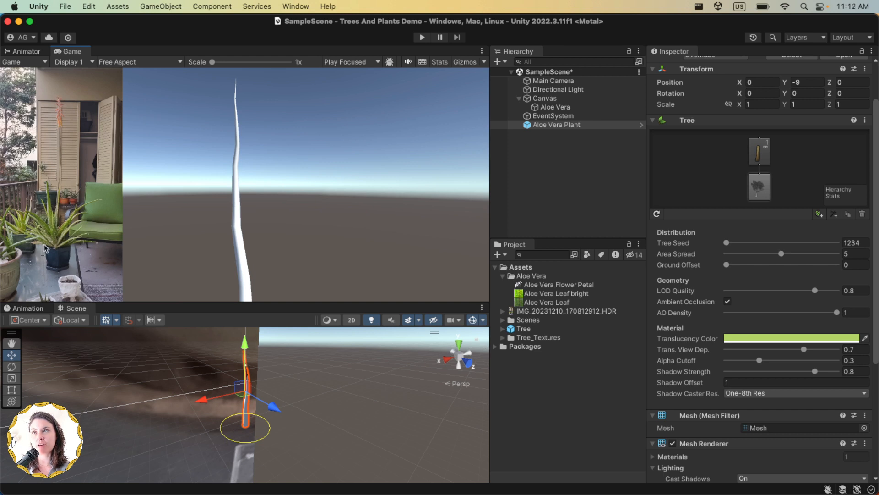
- Shorten the tree's single branch group slightly and set its Radius to 0.18 to form a thin central stem
click(758, 153)
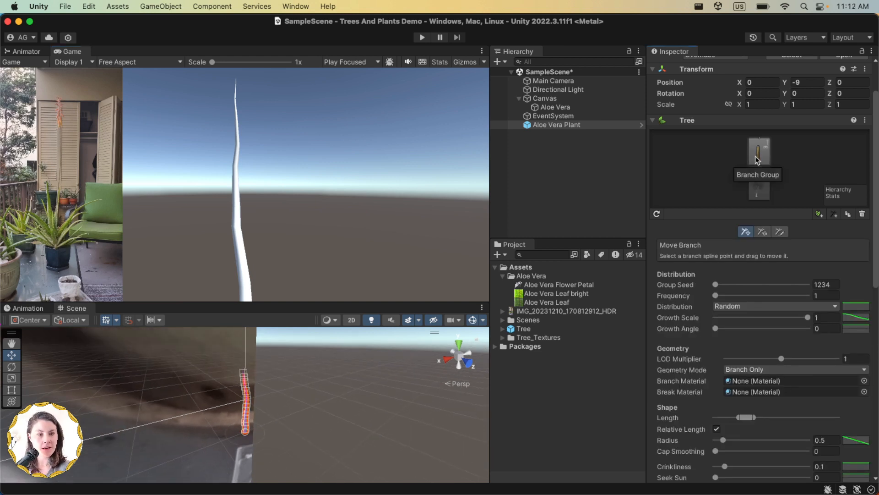
drag(748, 418, 740, 421)
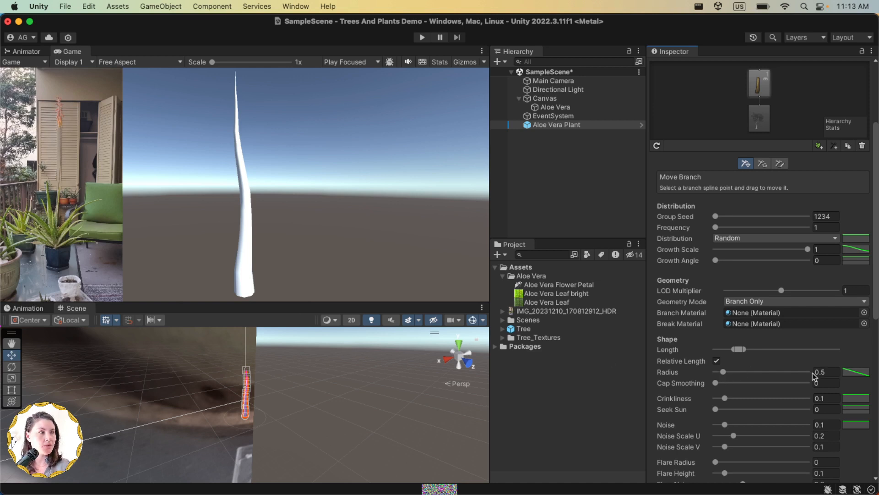
click(829, 371)
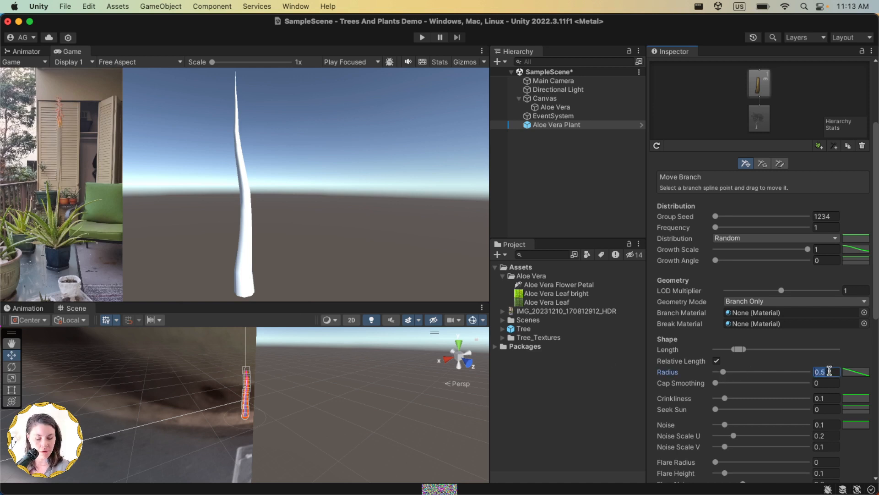
text(0.18)
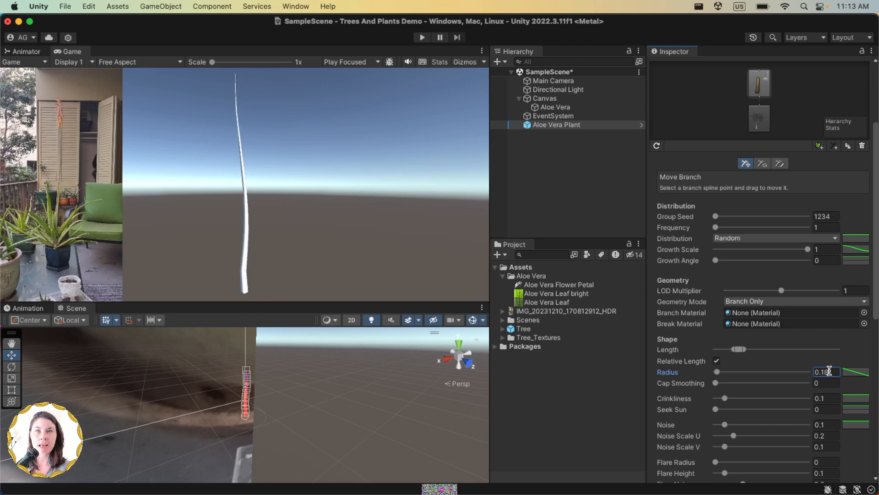
- Add a second branch group to the tree's root node and set its Frequency to 12
scroll(770, 229, up, 5)
click(765, 239)
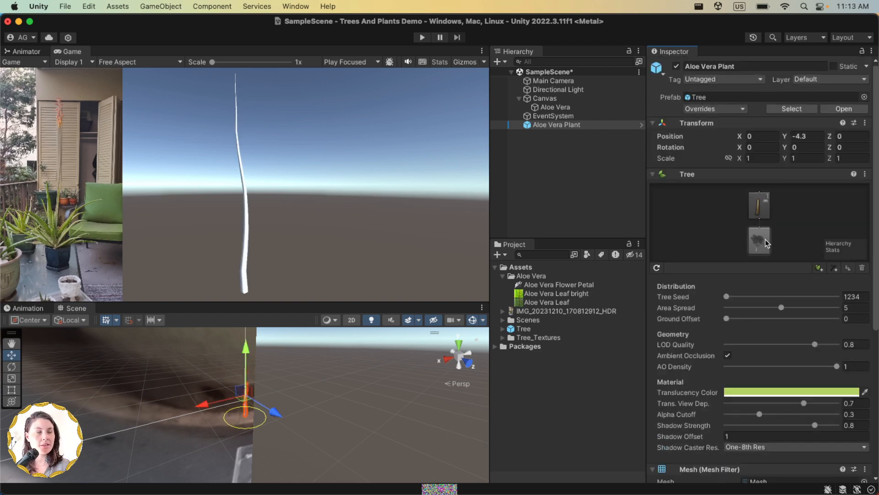
click(835, 267)
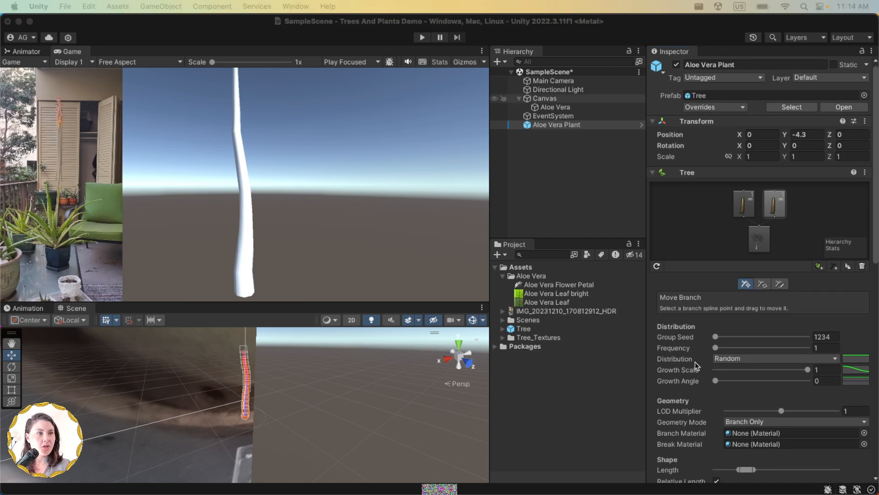
click(826, 347)
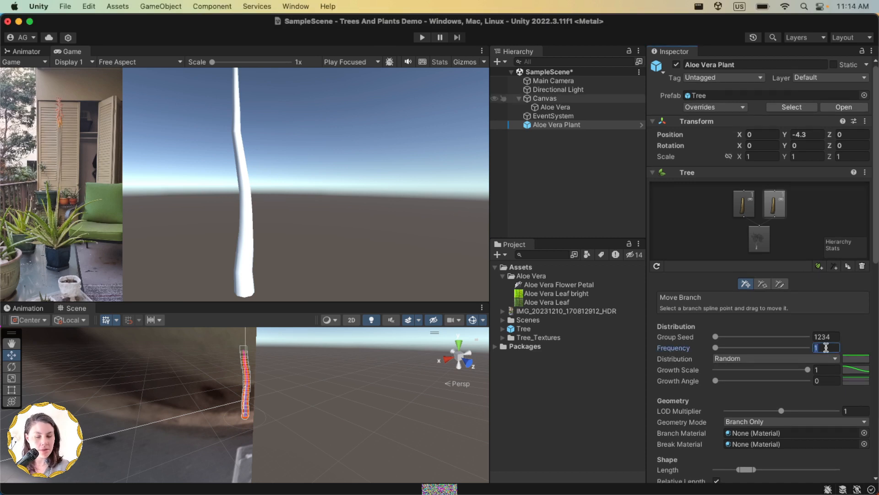
text(12)
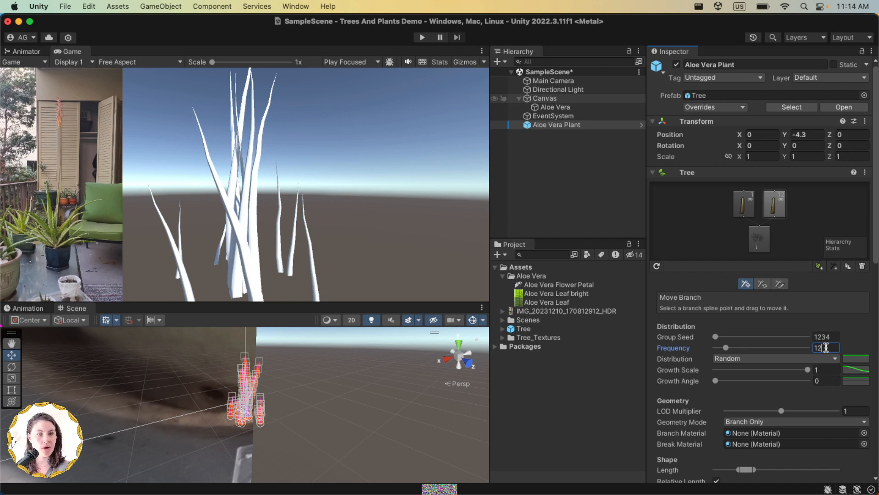
- Raise the 12-branch group's Growth Angle to 1 and reshape its curve with both ends lowered and an added middle key raised
drag(716, 381, 785, 382)
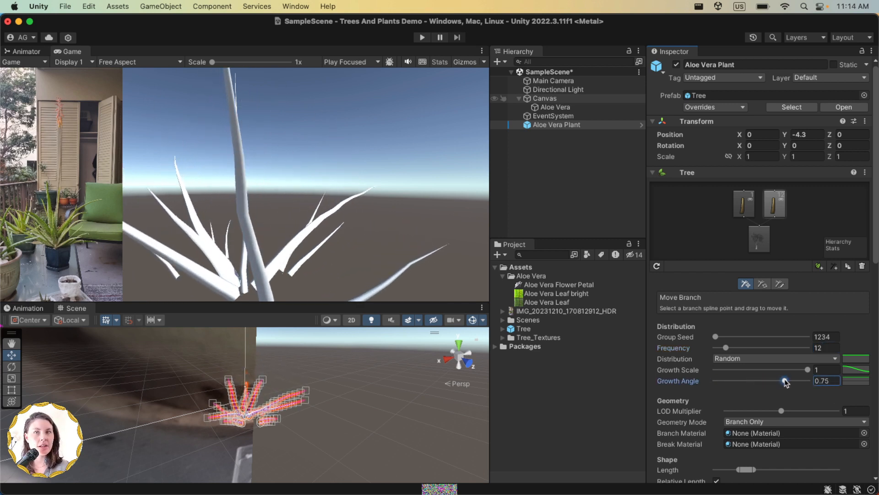
click(856, 381)
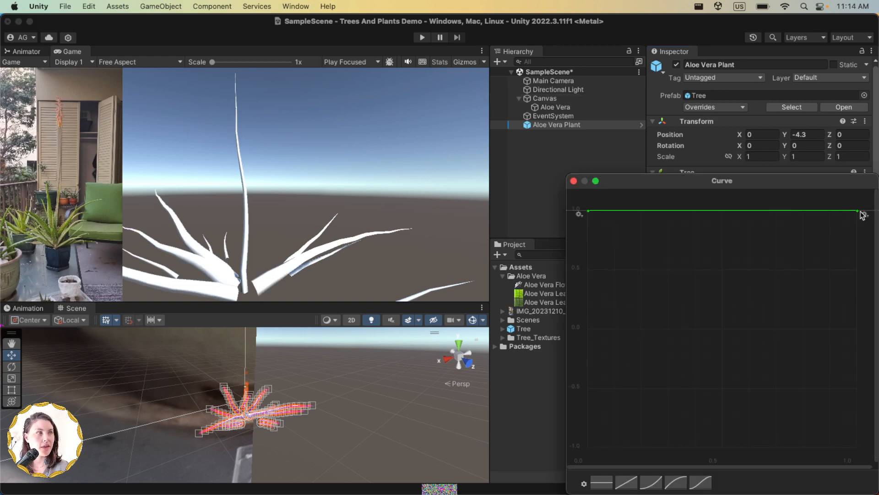
drag(860, 214, 859, 444)
drag(590, 214, 593, 332)
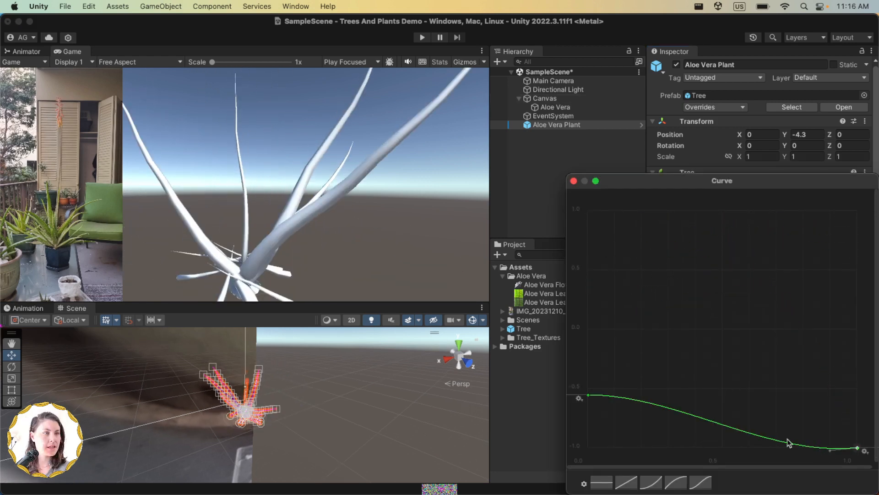
double_click(772, 439)
drag(771, 439, 712, 328)
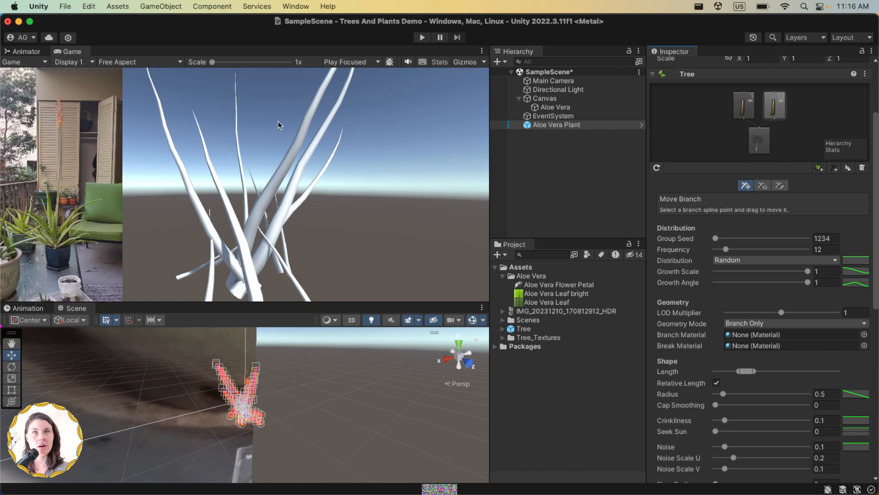
- Shorten the 12 leaf branches and add a Radius curve key at about 0.75, 0.8 so they stay thick until near the tips
drag(742, 372, 723, 374)
click(850, 395)
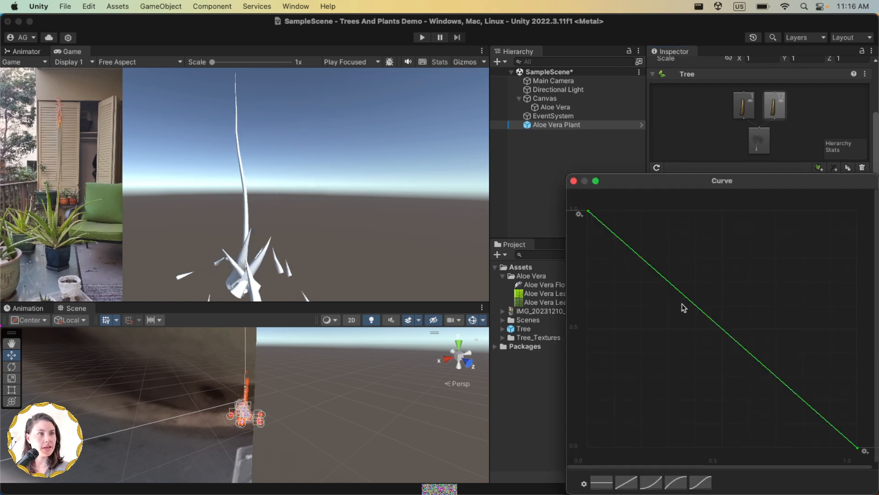
double_click(684, 300)
drag(684, 300, 790, 259)
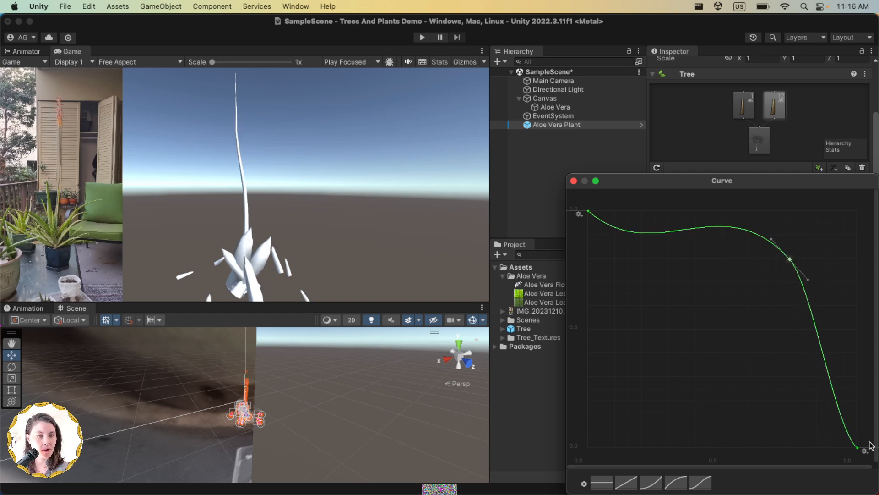
click(574, 181)
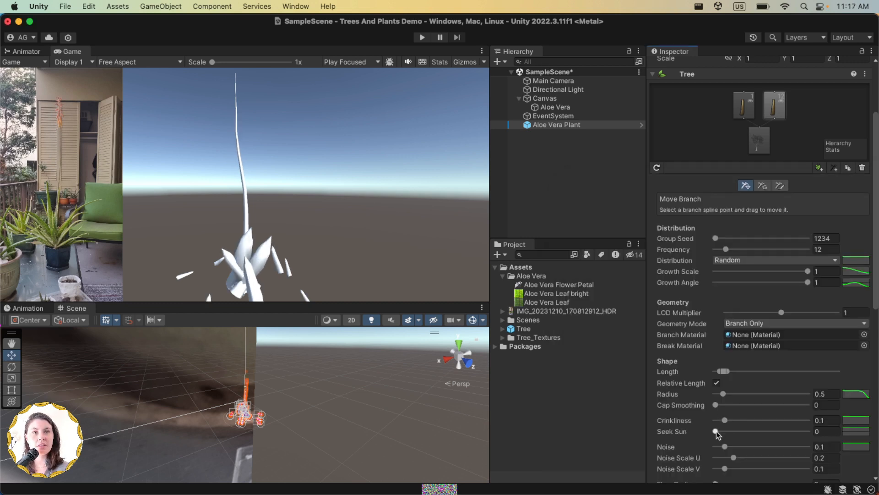
- Set the leaf branches' Seek Sun to 0.06 and slope its curve from 1 down to -1
drag(716, 432, 722, 433)
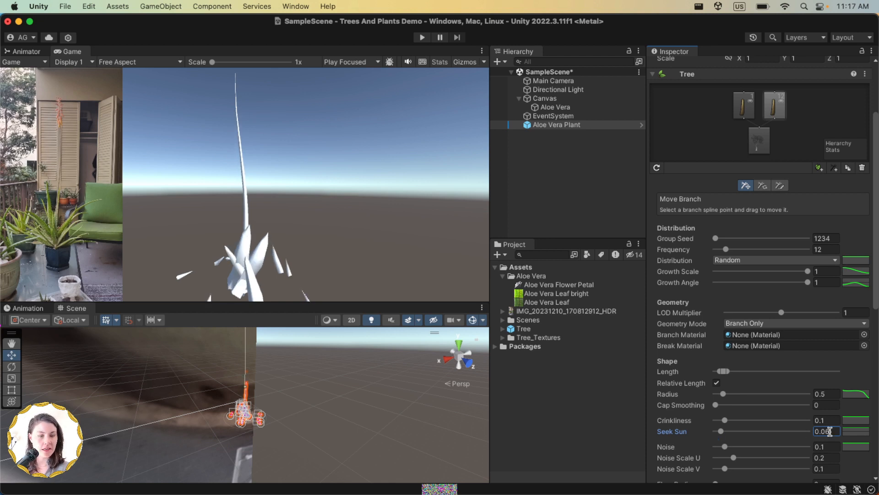
click(854, 431)
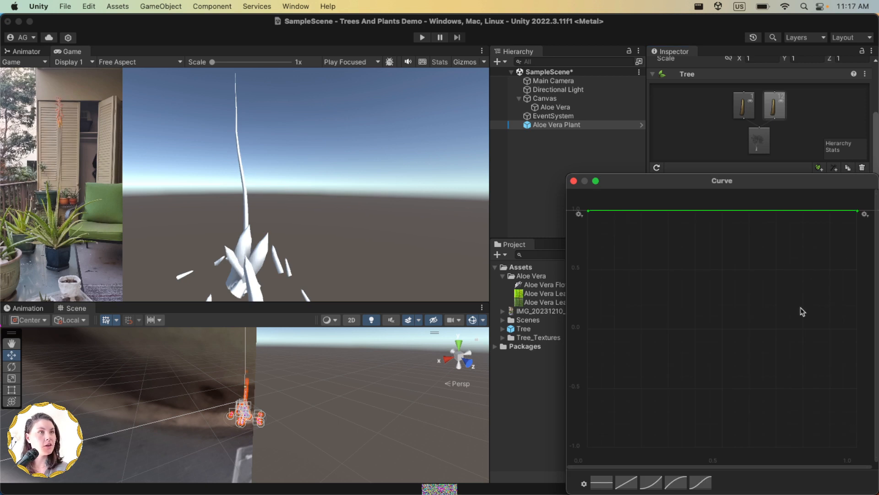
drag(862, 214, 796, 447)
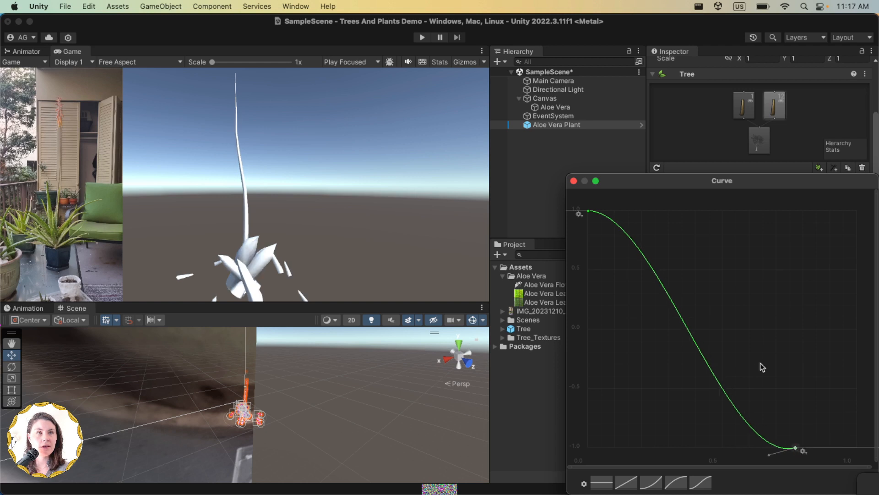
click(573, 181)
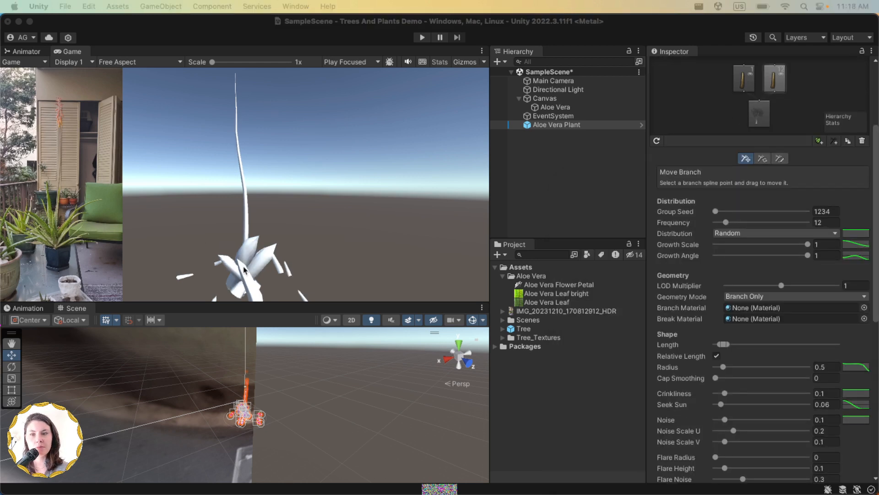
- Flatten the leaf group's Distribution curve to 0 so all leaves grow from the plant's centre
click(849, 235)
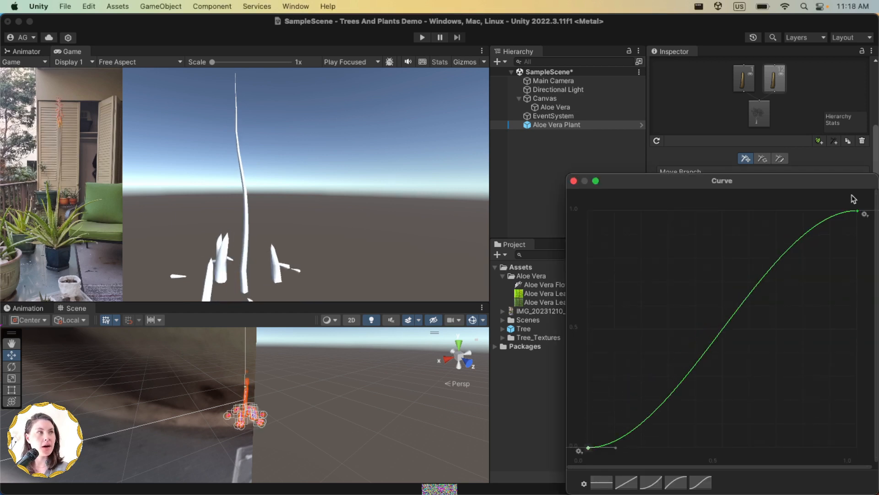
drag(858, 211, 861, 489)
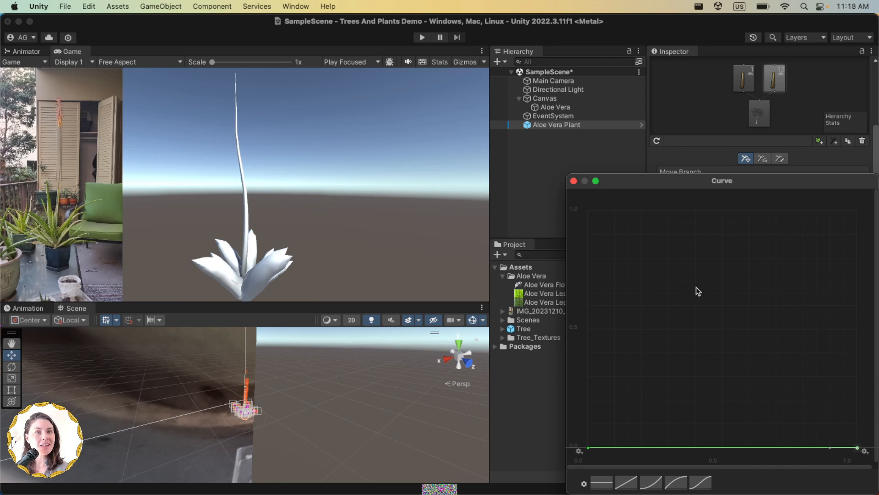
click(573, 181)
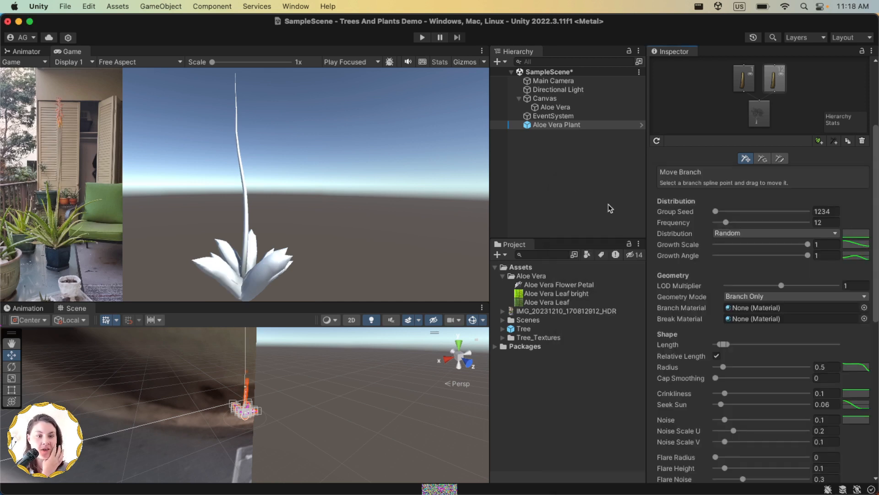
- Taper the leaves by moving the Radius curve's middle key to about 0.6, 0.7 and lowering its start, and increase their length slightly
click(856, 368)
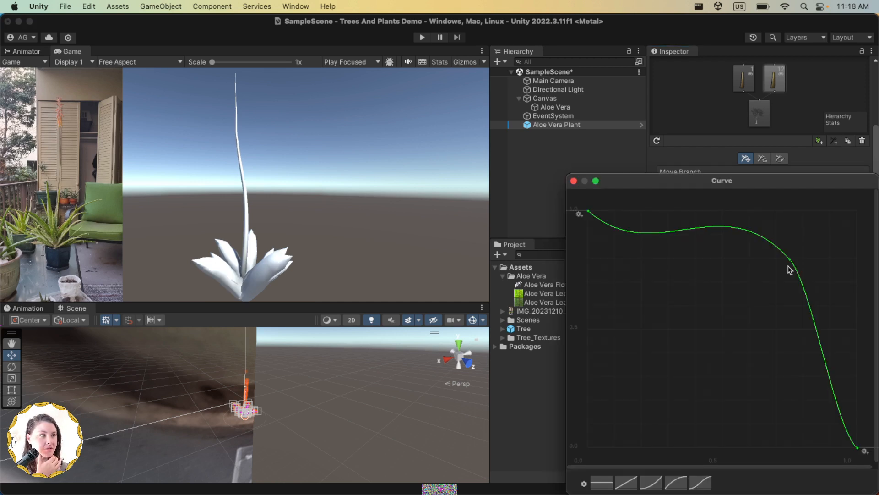
drag(790, 260, 752, 287)
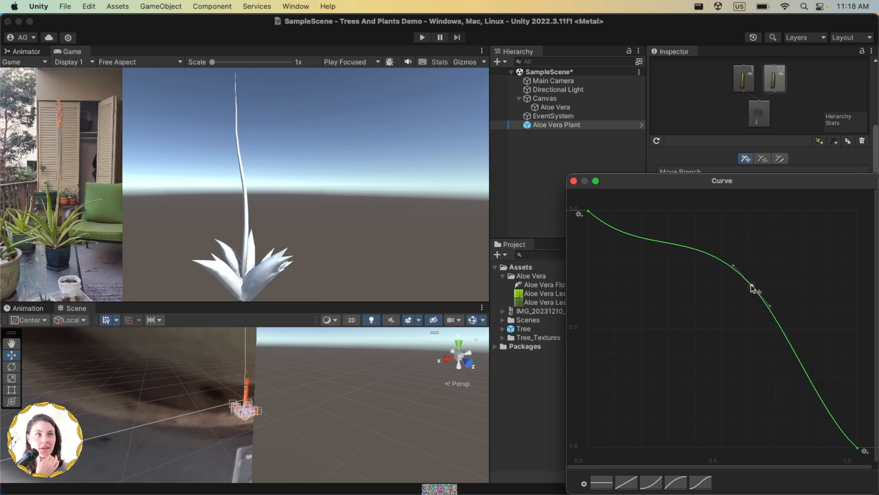
click(574, 181)
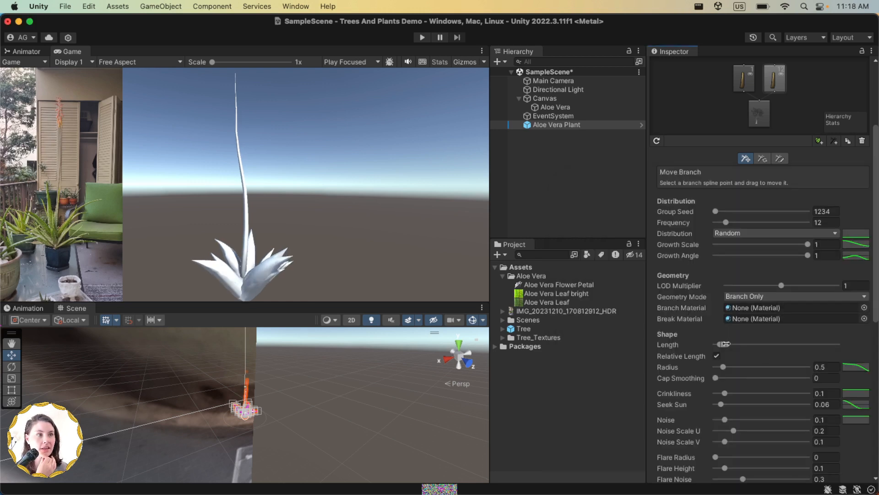
drag(727, 344, 732, 344)
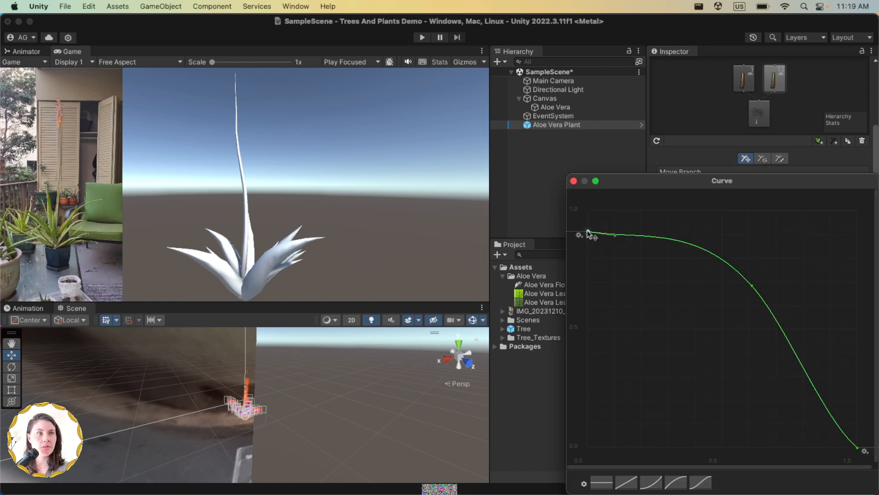
drag(589, 233, 588, 242)
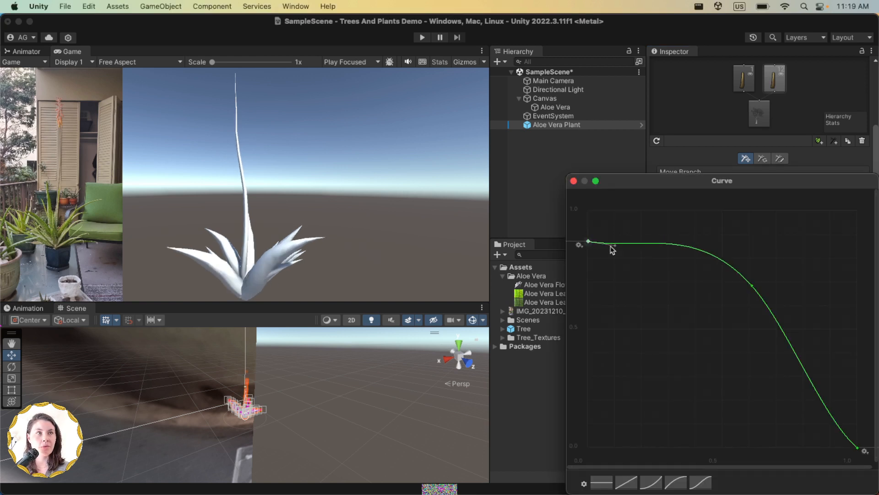
click(573, 180)
- Add a child branch group to the tree's root beside the stem and leaf groups' hierarchy, branching from the central stem, with Frequency 8
scroll(748, 150, up, 3)
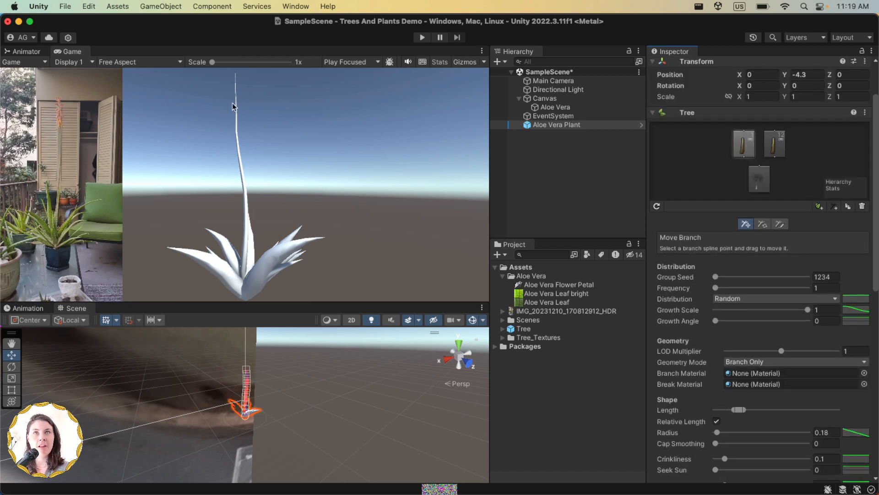
click(834, 207)
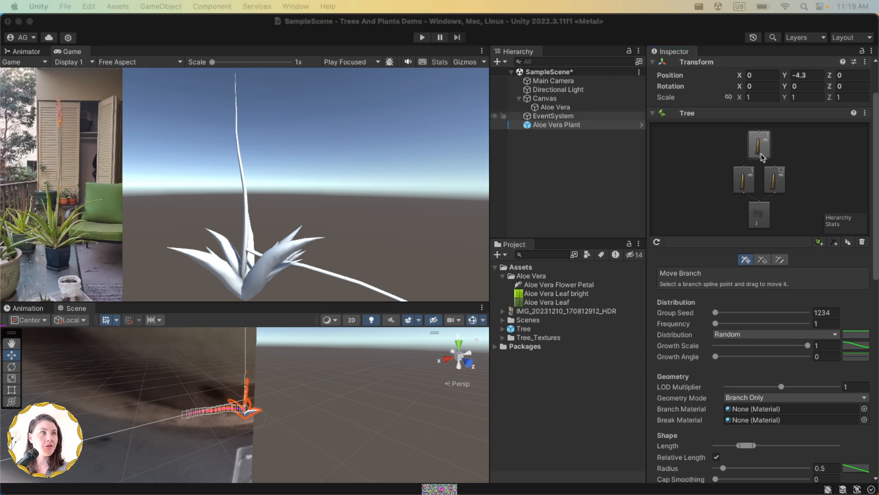
double_click(760, 152)
click(827, 323)
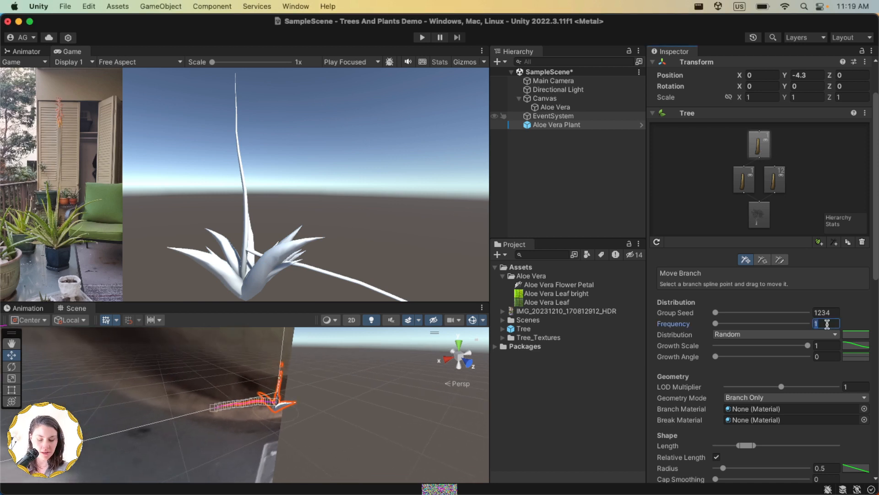
text(8)
- Flatten the new branch group's Distribution curve to 0 so all its branches grow from the base of the stem
click(860, 335)
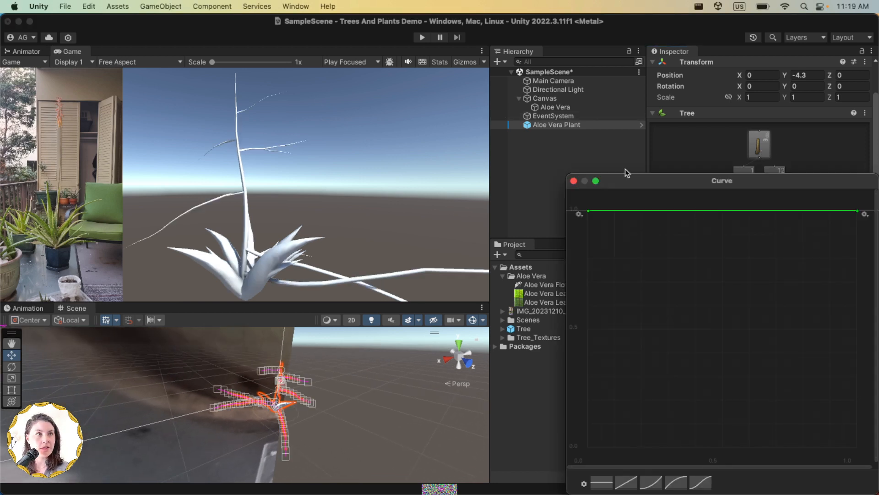
drag(589, 215, 590, 449)
drag(857, 211, 858, 493)
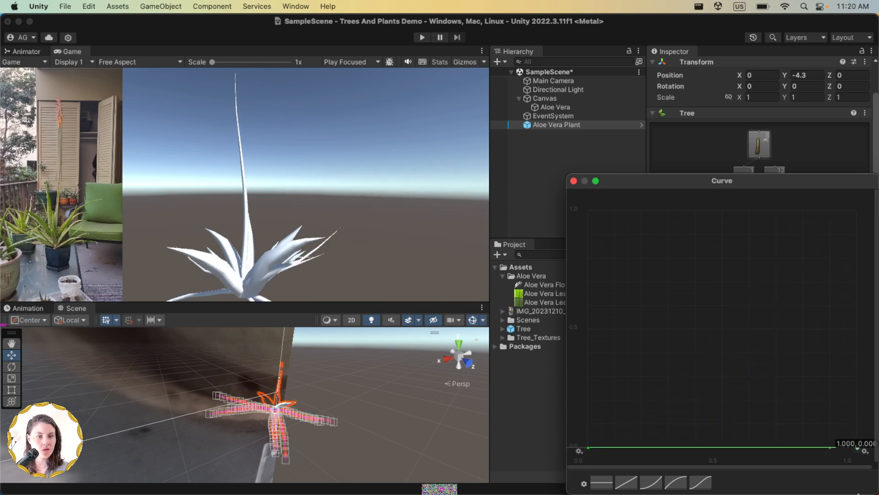
- Set the new branches' Growth Angle to 0.72 and make its curve fall from 1 at the start to -1 at the end
drag(717, 357, 783, 359)
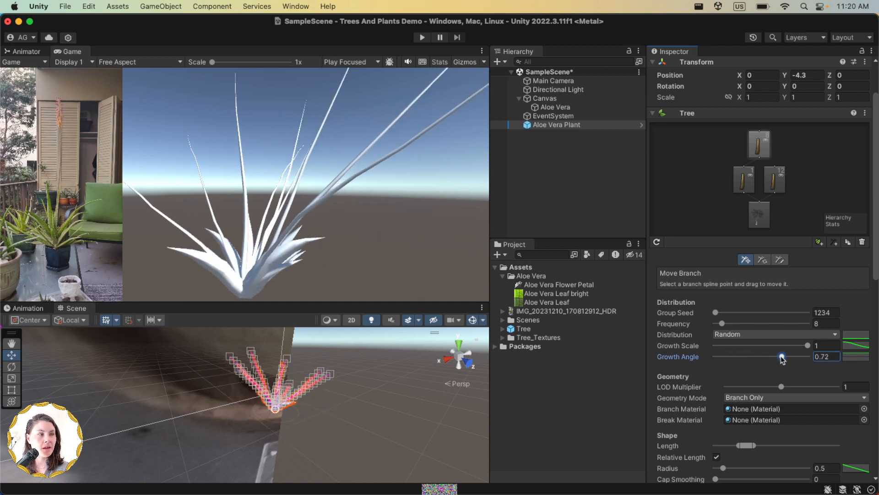
click(861, 357)
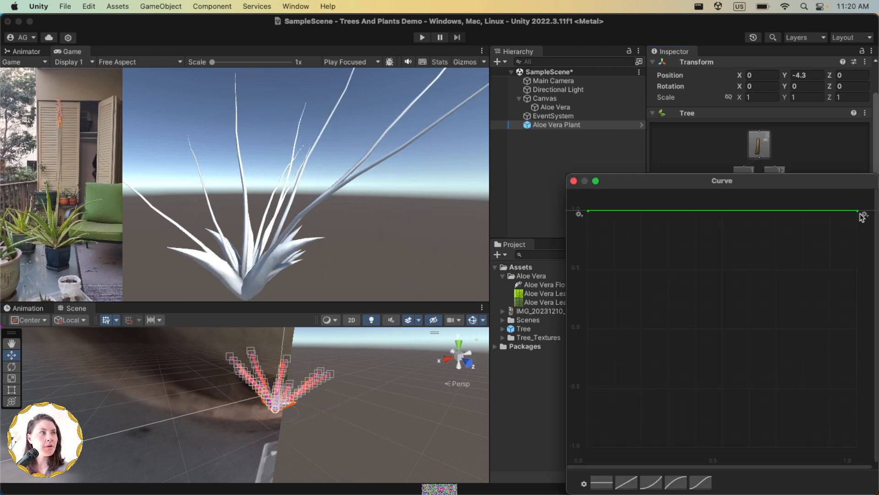
drag(858, 213, 855, 448)
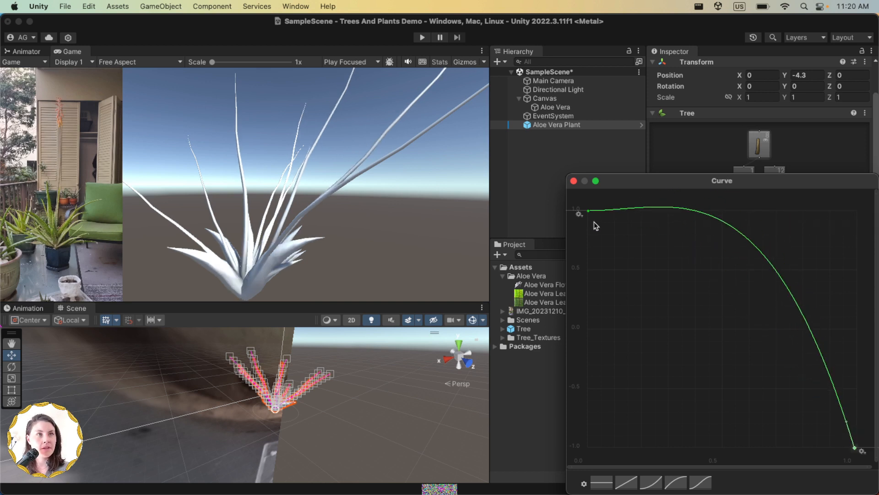
click(573, 181)
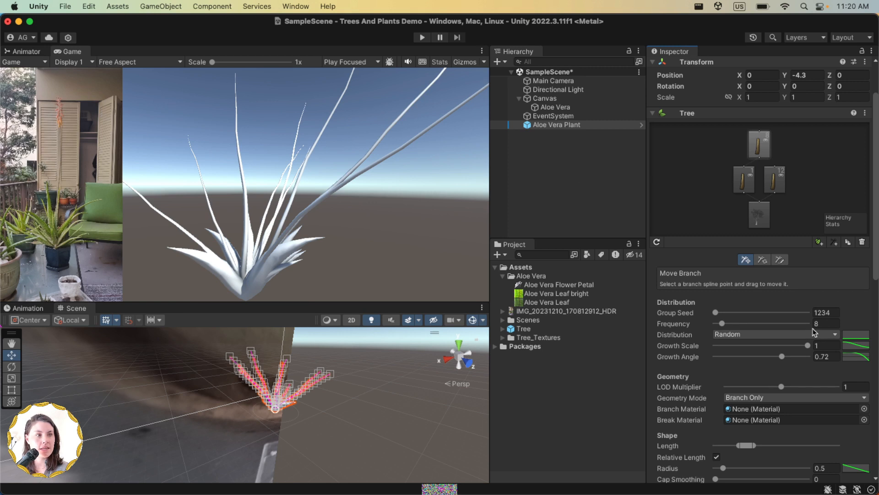
- Shorten the new branches, set their Radius to 5, and move the Radius curve's start key to about 0.5, 1
drag(747, 446, 732, 445)
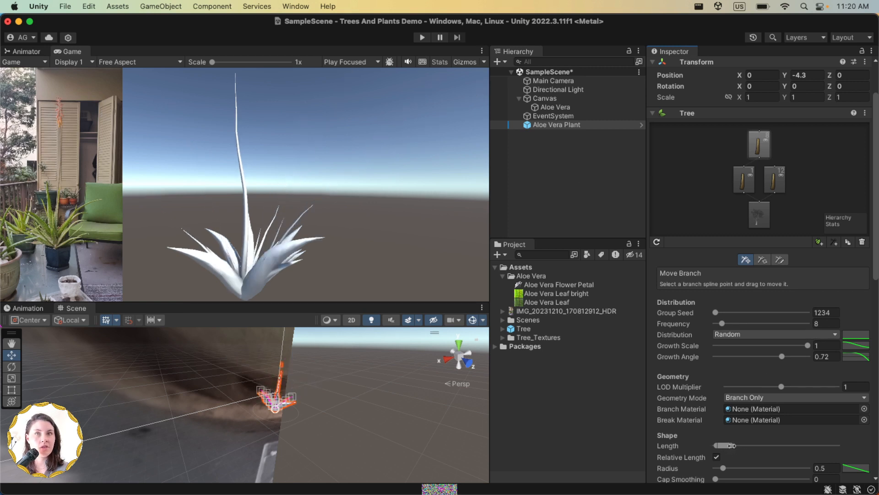
scroll(735, 426, down, 3)
drag(723, 395, 811, 395)
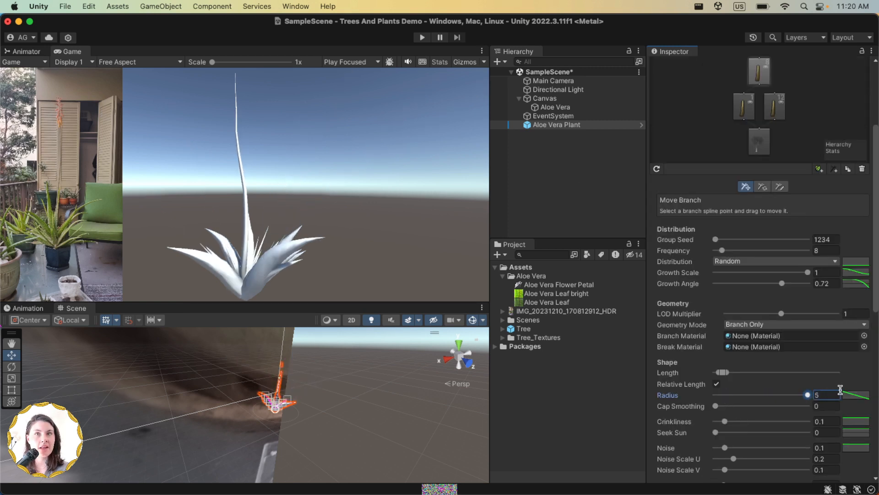
click(855, 394)
drag(593, 213, 718, 212)
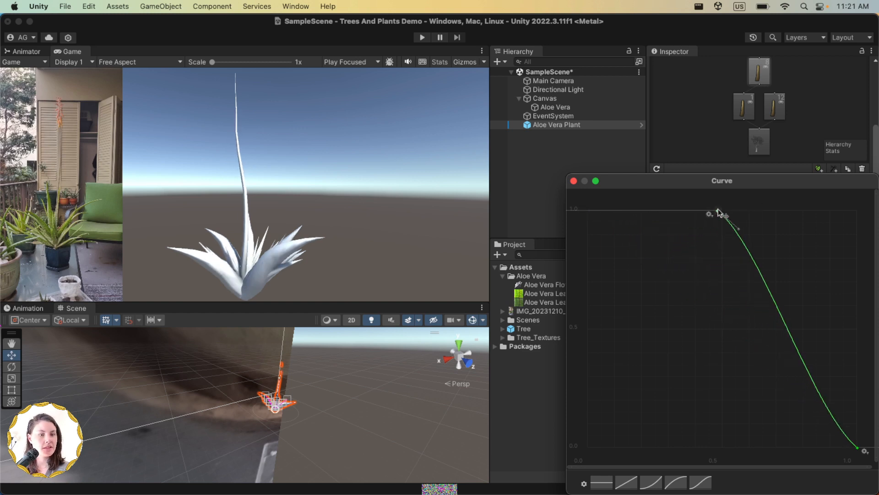
click(574, 180)
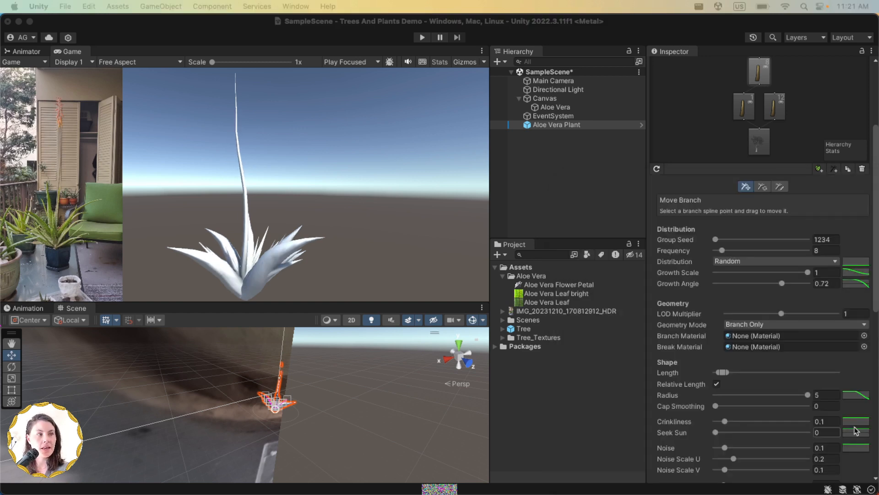
- Set the new branches' Seek Sun to 0.05 and adjust the start key of their Distribution curve
click(830, 432)
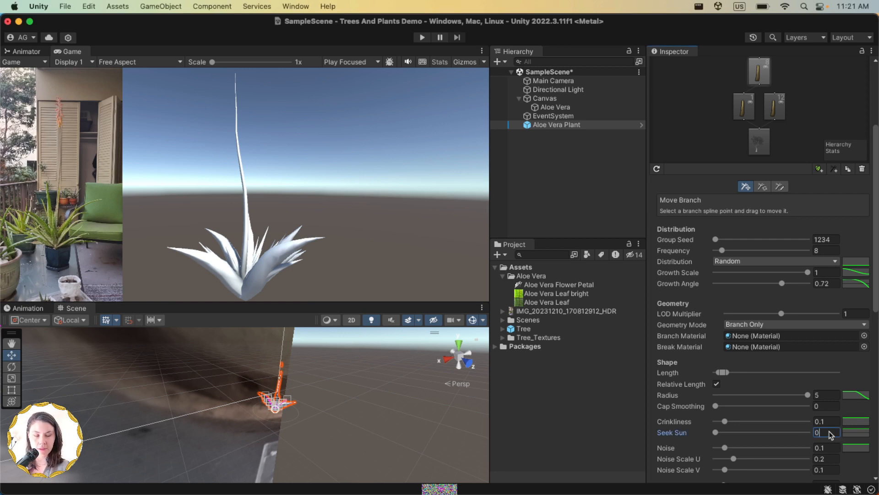
text(.05)
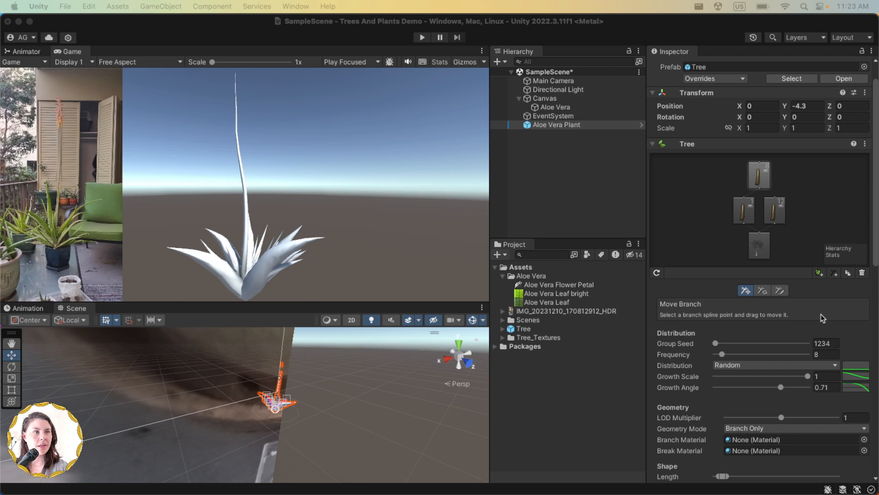
scroll(869, 366, down, 1)
click(860, 363)
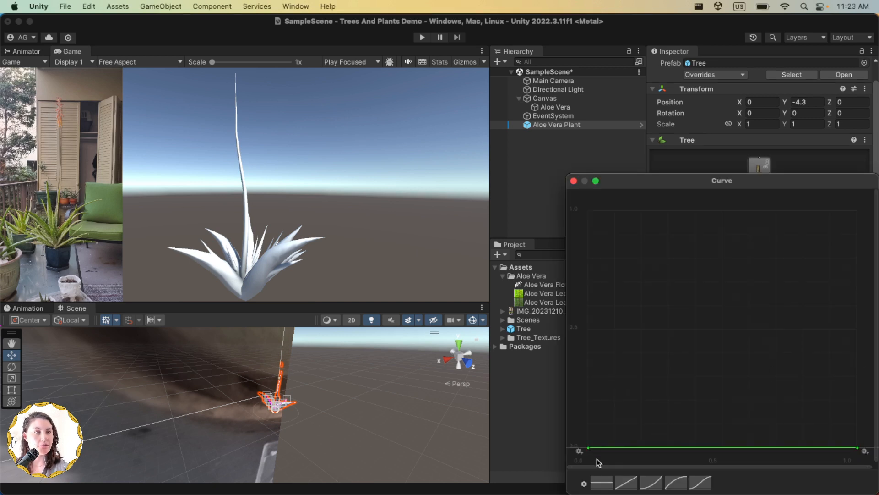
drag(589, 449, 616, 447)
click(400, 144)
- Add a leaf group to the central stem for the flower petals and set its Frequency to 10
click(743, 208)
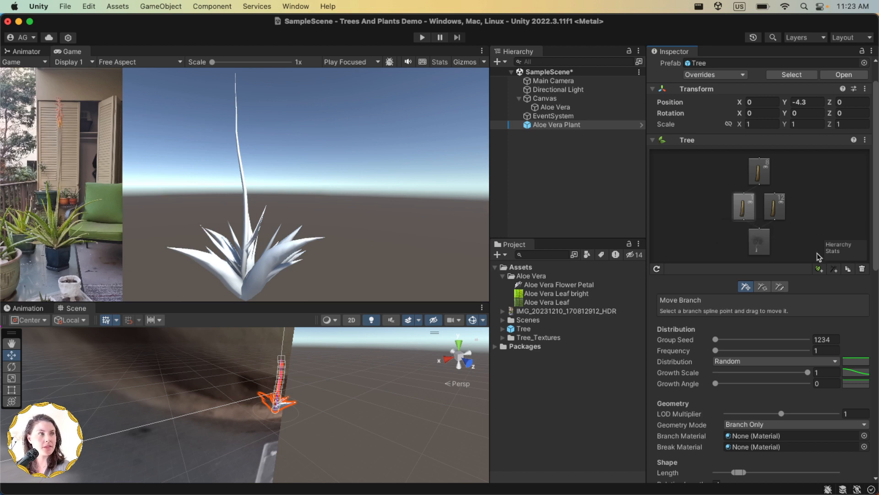
click(820, 269)
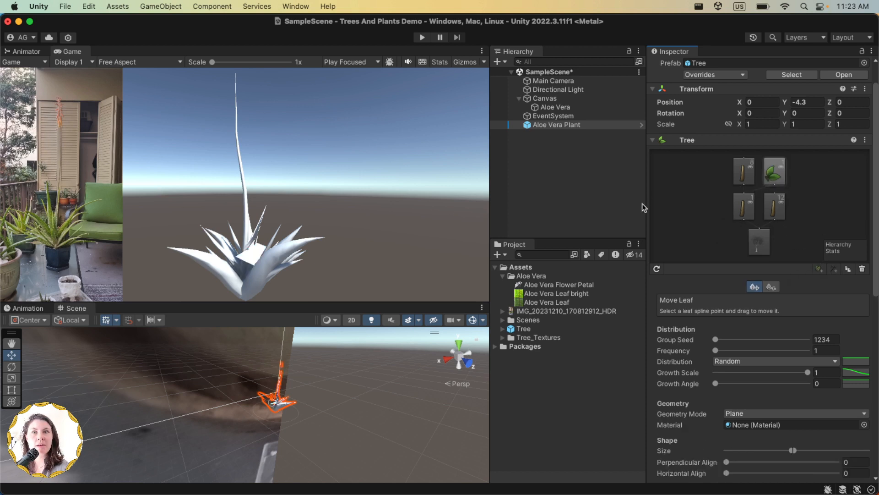
click(832, 350)
text(10)
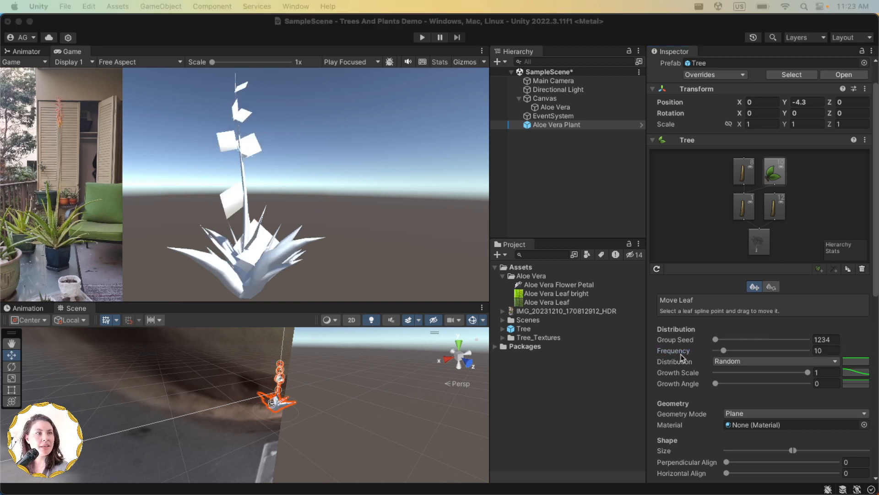
- Set the leaf group's Distribution to Alternate and shape its curve so the leaves cluster near the stem's tip
click(765, 362)
click(744, 374)
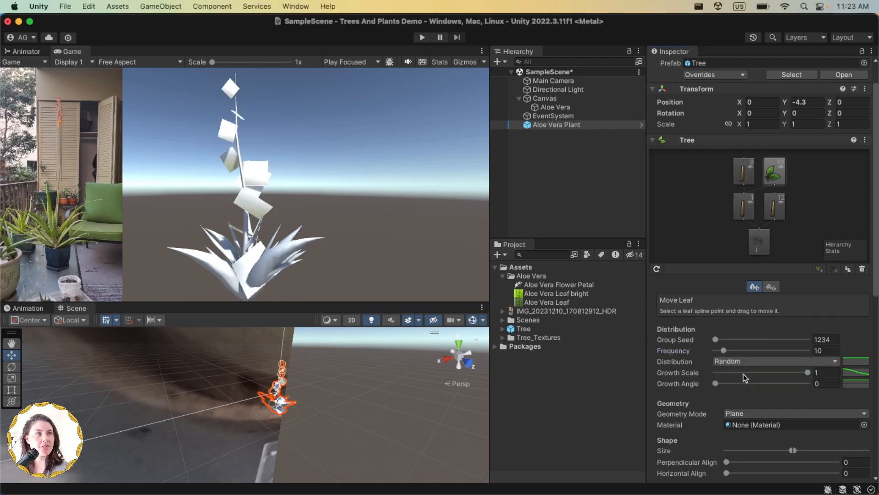
click(856, 362)
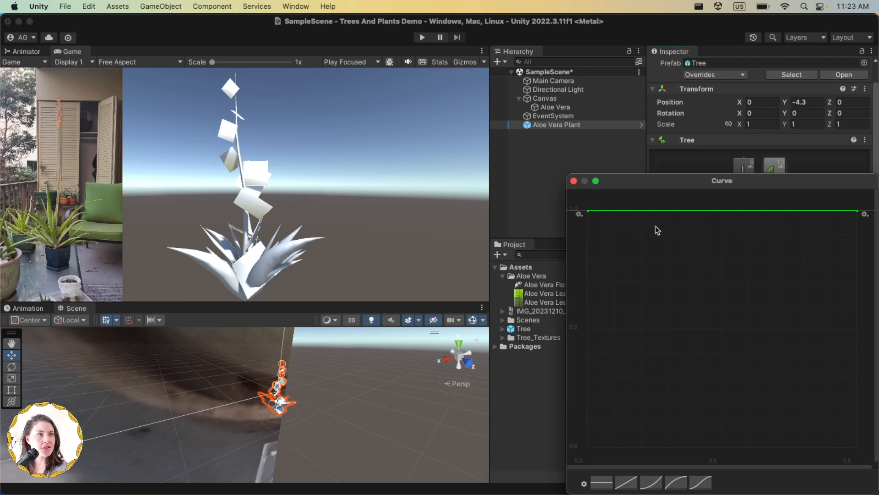
drag(605, 219, 787, 455)
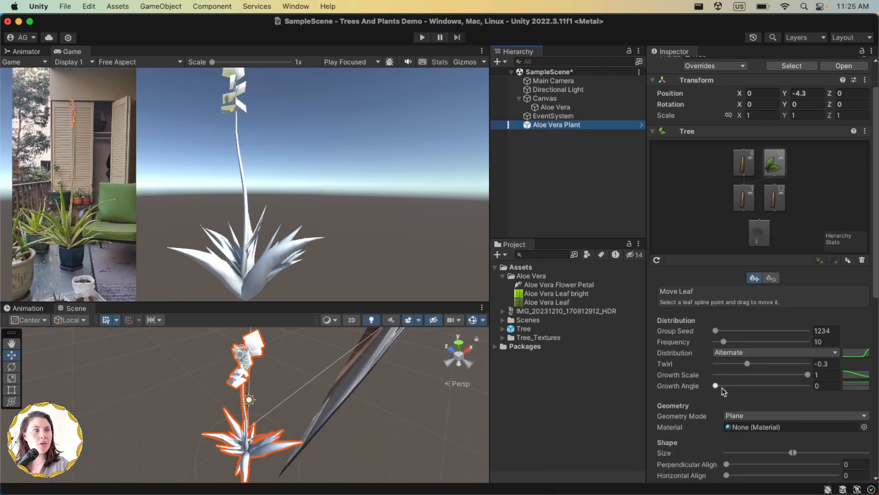
- Give the flower leaves a Growth Angle of 0.649, Cross geometry and a higher Perpendicular Align
drag(715, 386, 775, 386)
scroll(763, 380, down, 3)
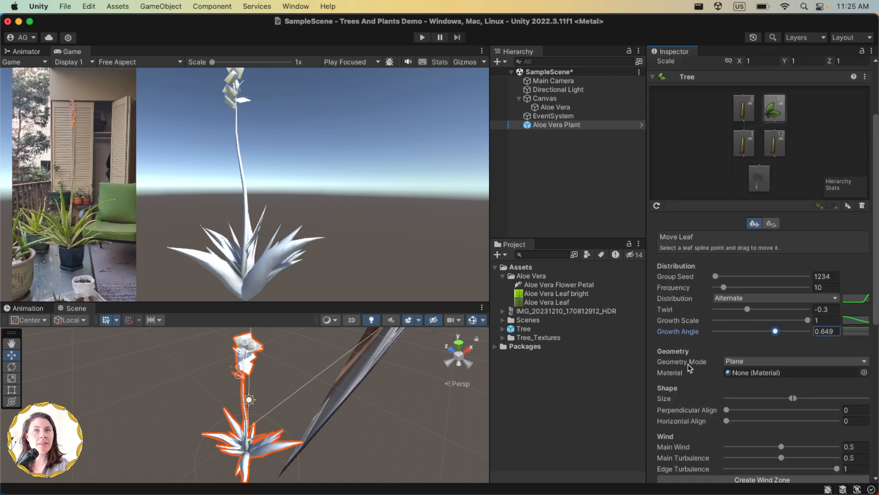
click(765, 361)
click(757, 376)
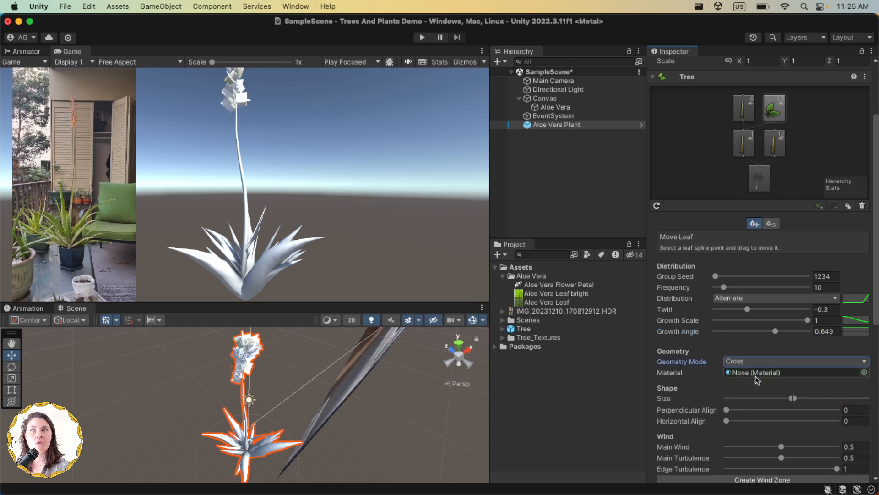
click(765, 410)
drag(797, 411, 828, 408)
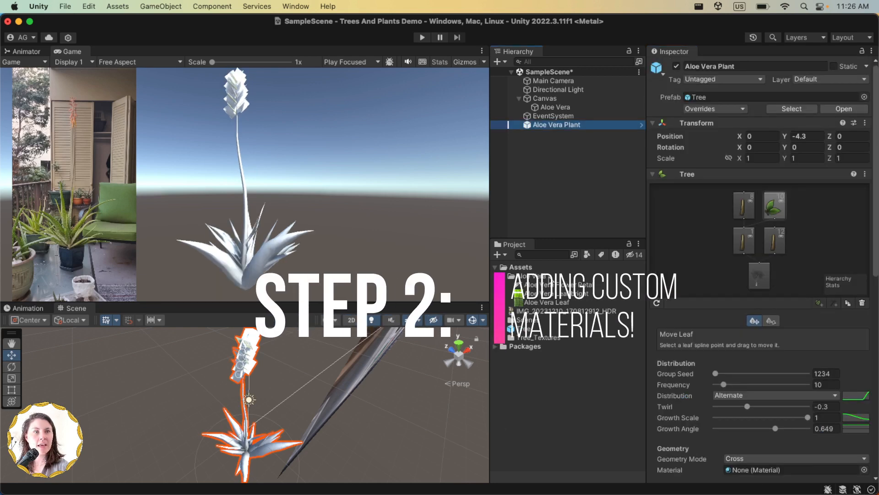
- Examine the Aloe Vera Flower Petal and Aloe Vera Leaf textures in the project assets
click(549, 285)
click(554, 302)
click(549, 285)
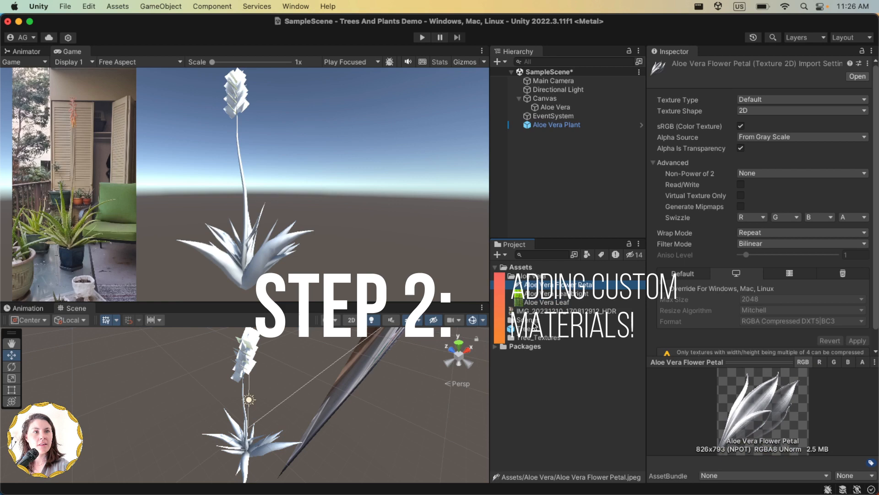
click(554, 302)
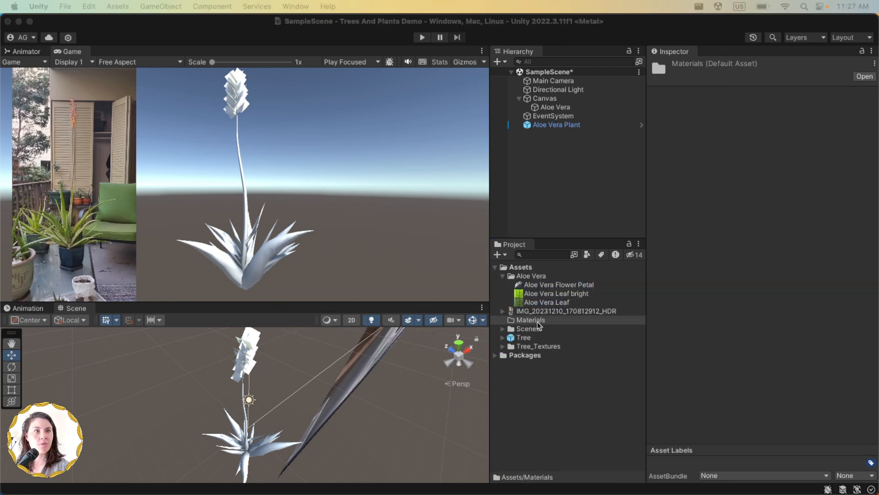
- Create a material in the Materials folder and name it AloeVeraFLowerStem_Mat
right_click(538, 325)
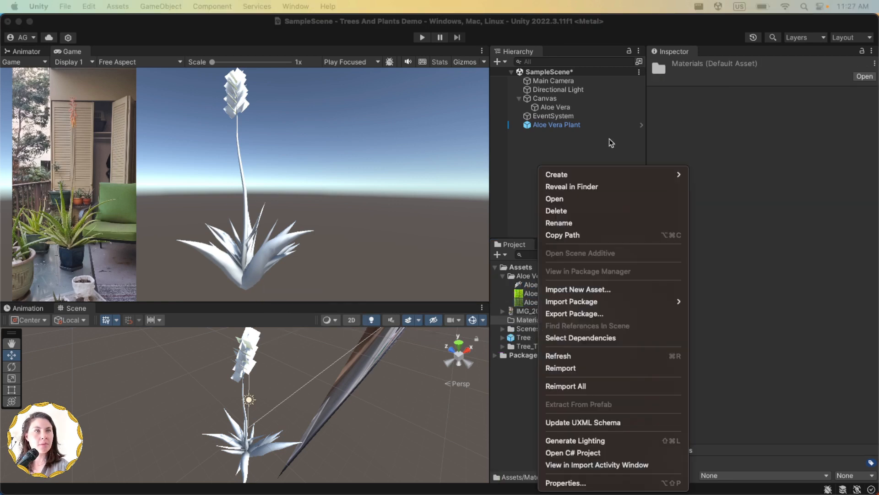
mouse_move(595, 176)
click(708, 266)
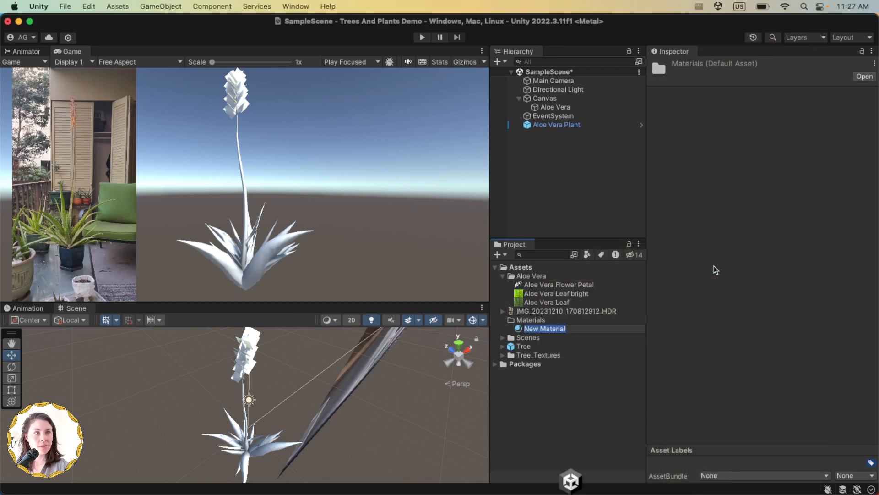
text(AloeVeraFLowerStem)
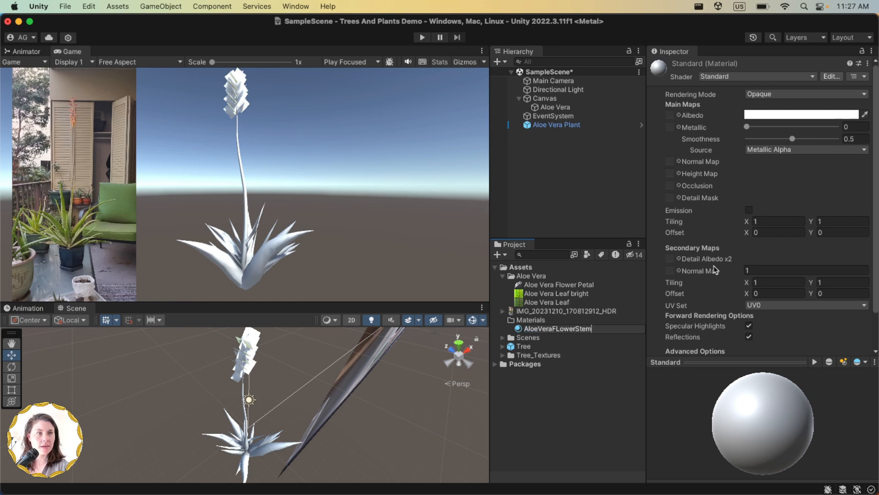
text(_Mat)
key(Return)
- Assign the Nature/Tree Creator Bark shader to the stem material and use Aloe Vera Leaf bright as its base texture
click(756, 77)
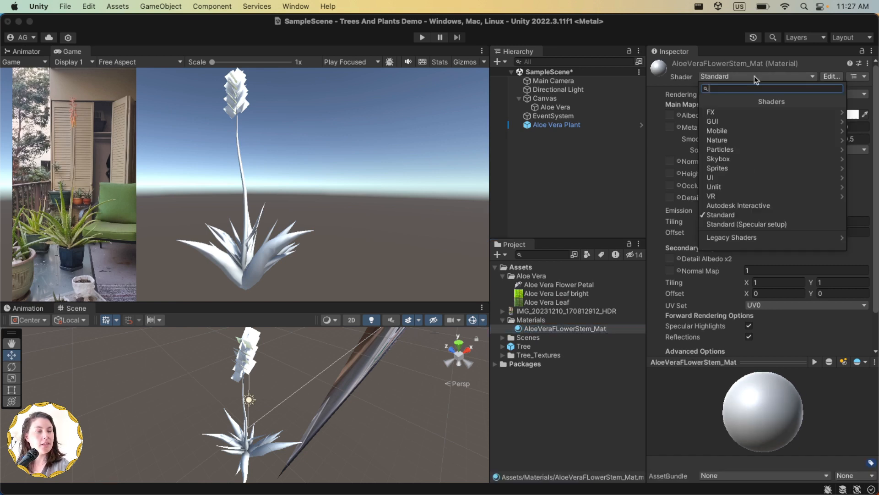
text(bark)
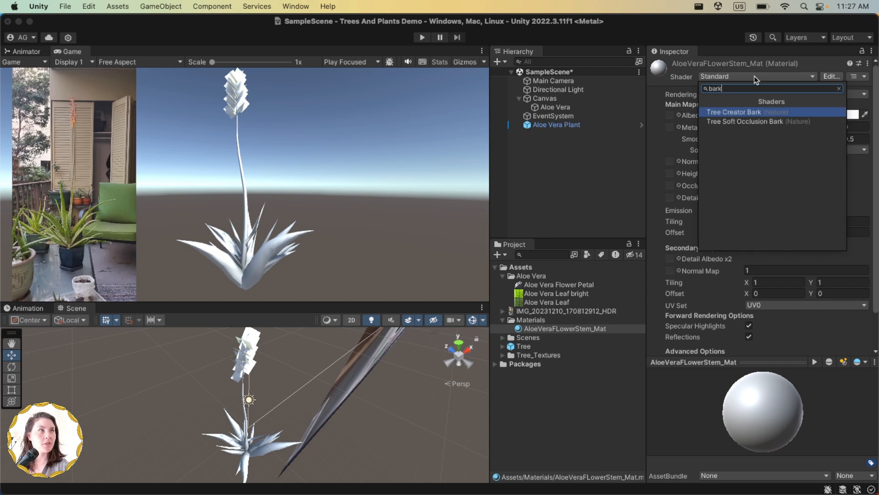
click(758, 114)
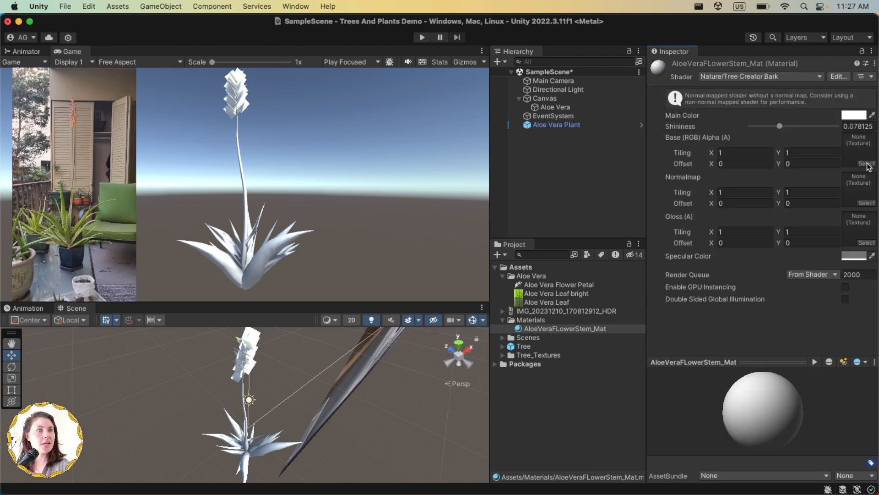
click(867, 164)
click(352, 215)
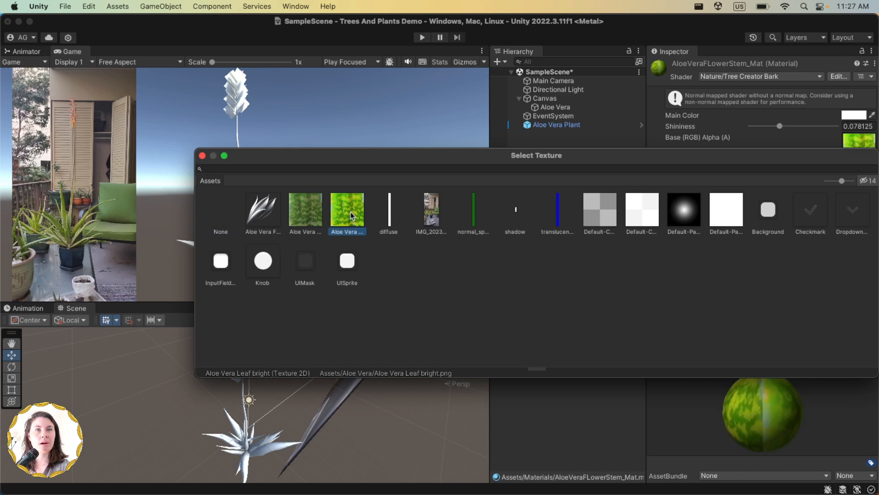
click(351, 215)
- Assign AloeVeraFLowerStem_Mat as the branch material of the Aloe Vera Plant's flower stem branch group
click(567, 125)
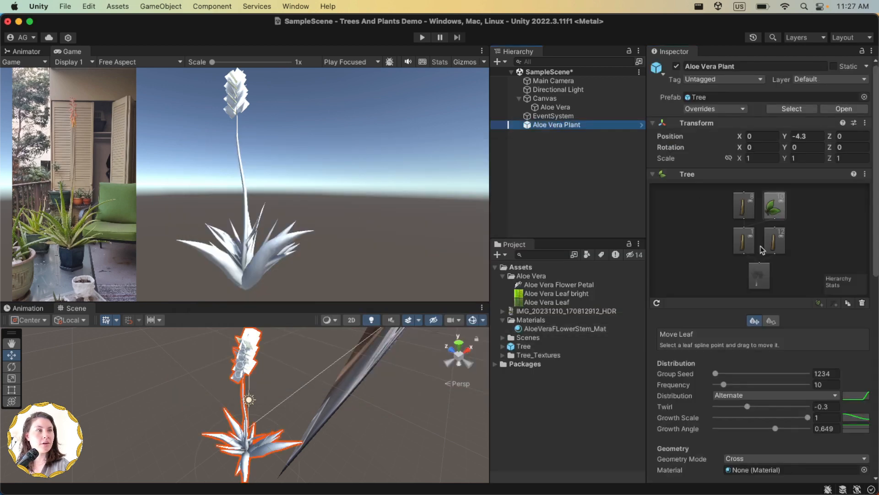
click(744, 245)
scroll(743, 245, down, 5)
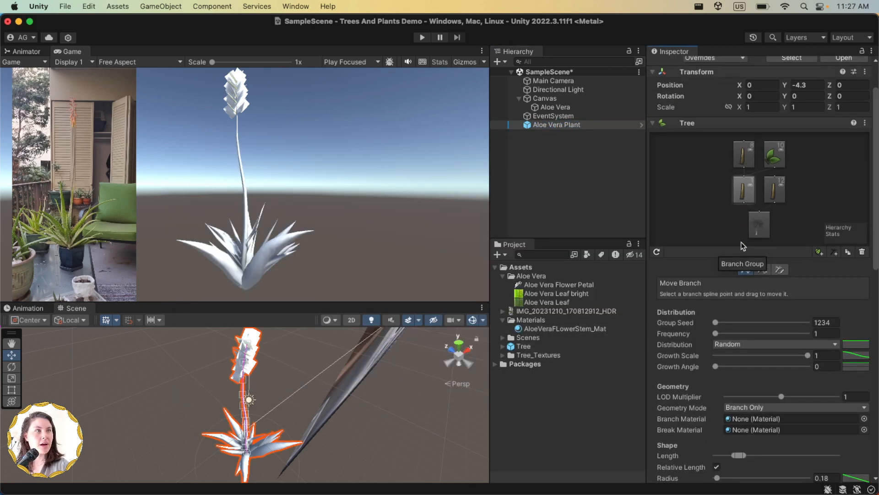
drag(565, 328, 785, 388)
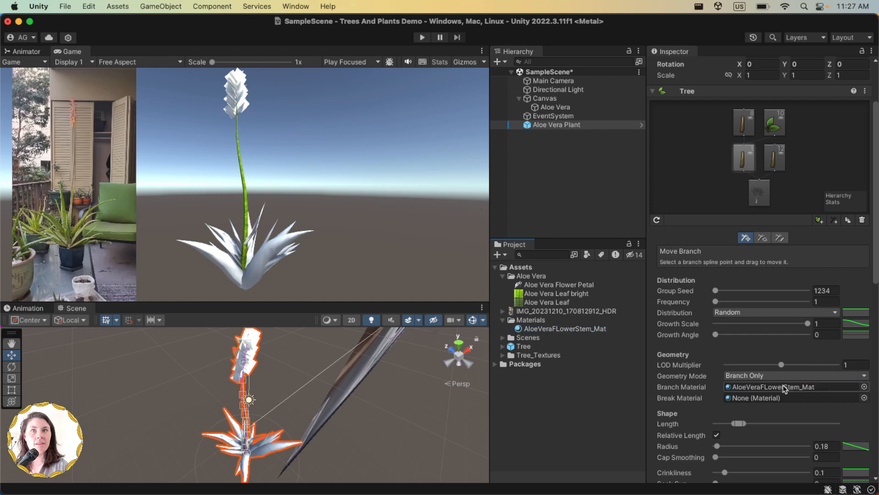
- Create another material in the Materials folder and name it AloeVeraLeaf_mat
click(568, 330)
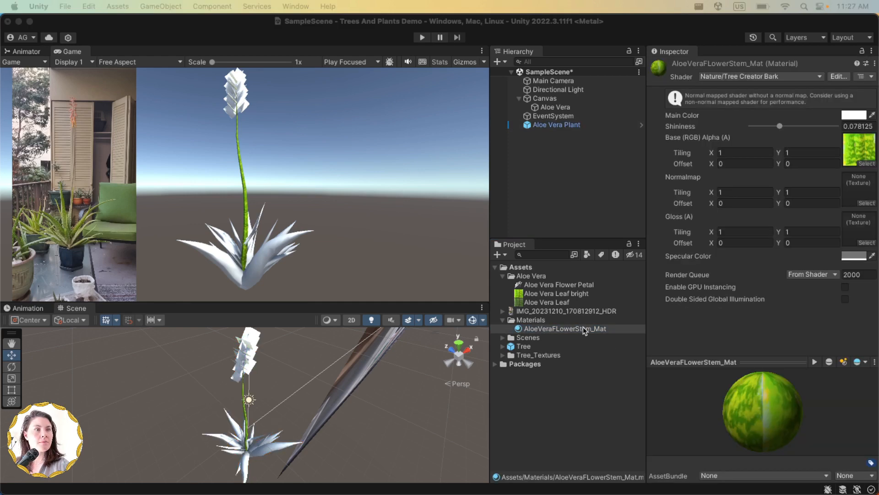
right_click(585, 328)
right_click(533, 322)
click(526, 322)
right_click(526, 321)
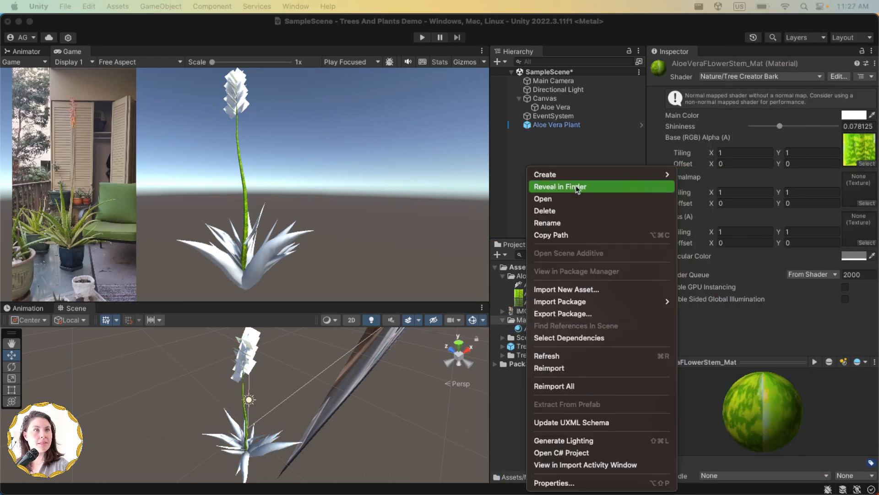
mouse_move(581, 177)
click(714, 266)
text(Ale)
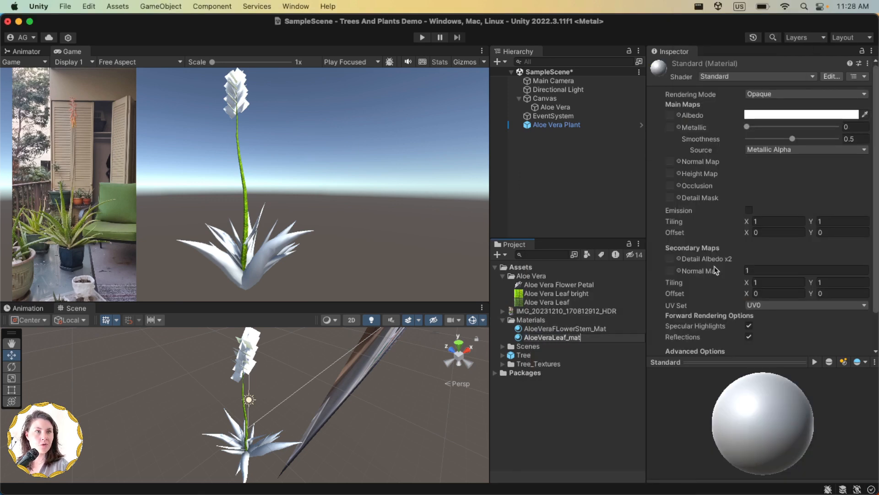
key(Return)
- Assign the Nature/Tree Creator Bark shader to the leaf material and use Aloe Vera Leaf as its base texture
click(757, 76)
click(733, 112)
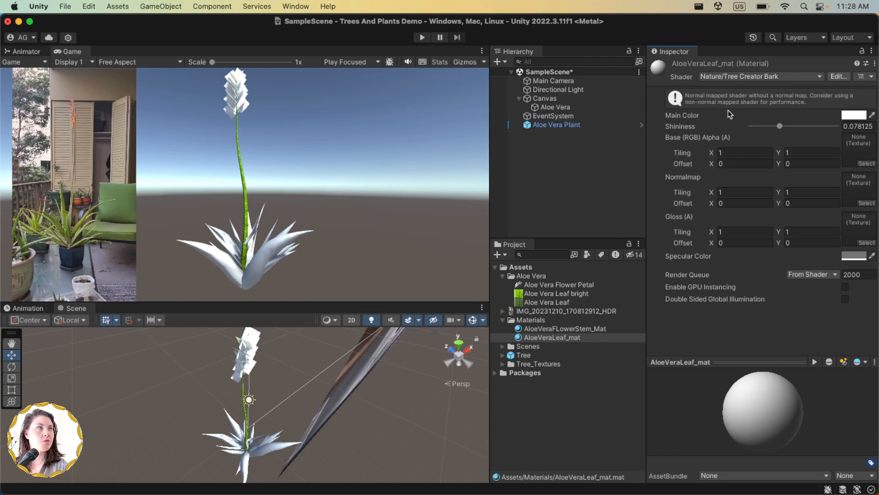
click(866, 163)
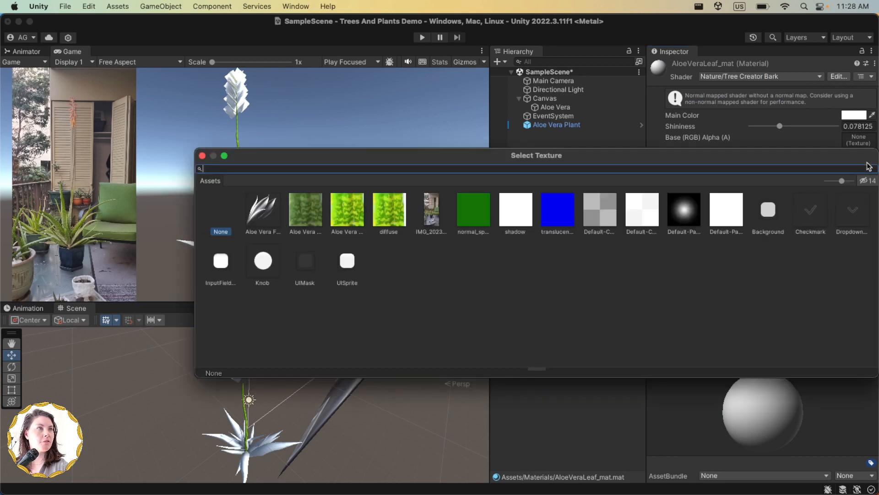
double_click(310, 211)
- Assign AloeVeraLeaf_mat as the branch material of the plant's outer leaf group, the one with 12 branches
click(558, 123)
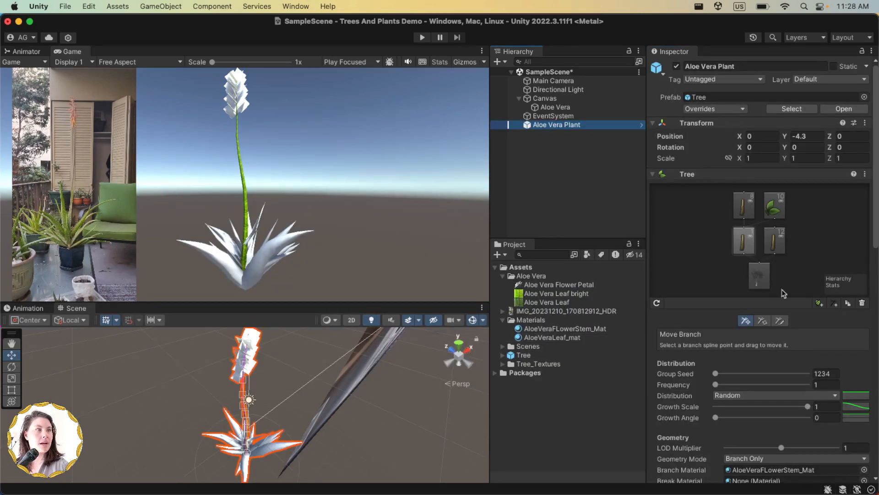
click(775, 240)
scroll(799, 284, down, 5)
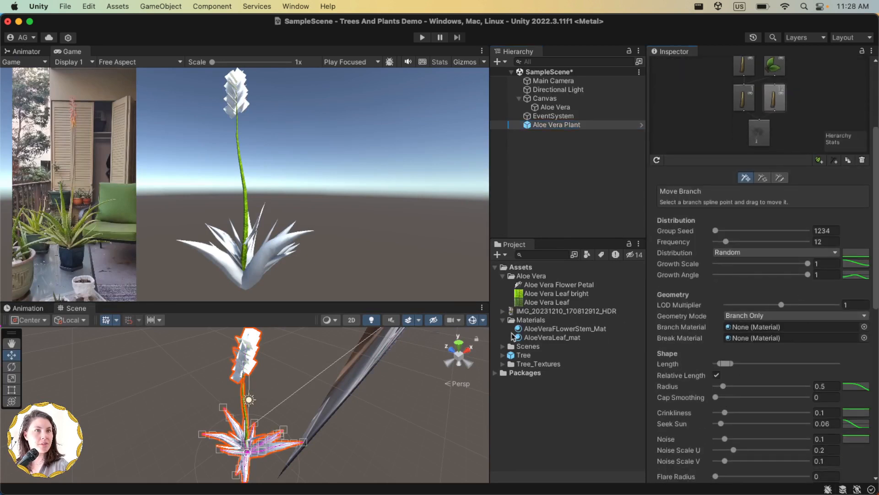
drag(517, 338, 771, 328)
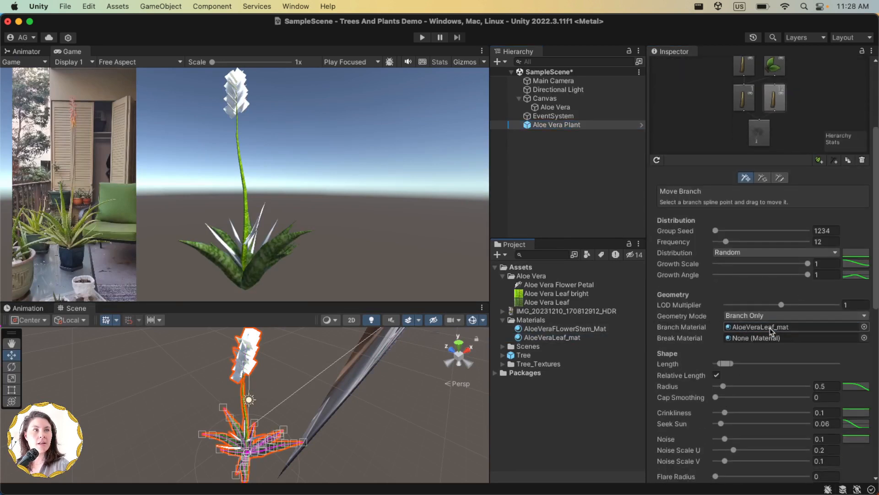
- Assign AloeVeraFLowerStem_Mat as the branch material of the inner leaf group, the one with 8 branches
scroll(771, 188, up, 2)
click(745, 109)
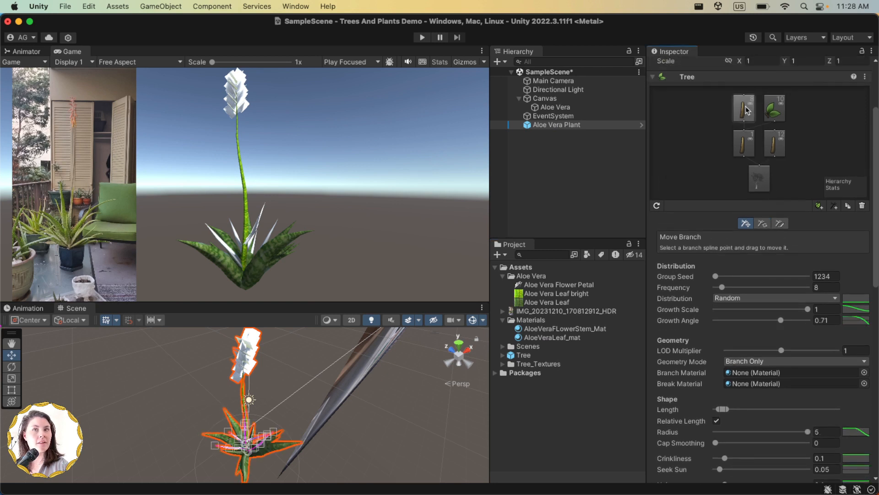
scroll(727, 221, down, 3)
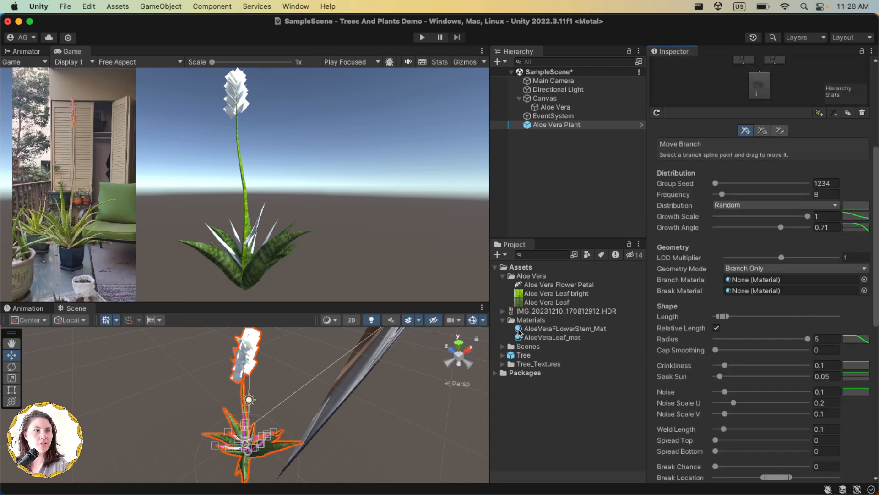
drag(519, 331, 782, 284)
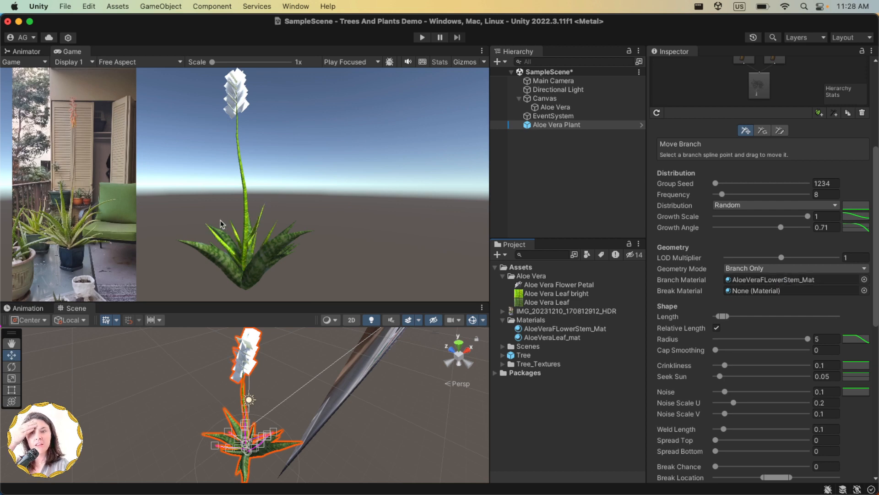
- Create a material for the petals in the Materials folder and name it Aloe Vera Flower _mat
right_click(525, 320)
mouse_move(651, 175)
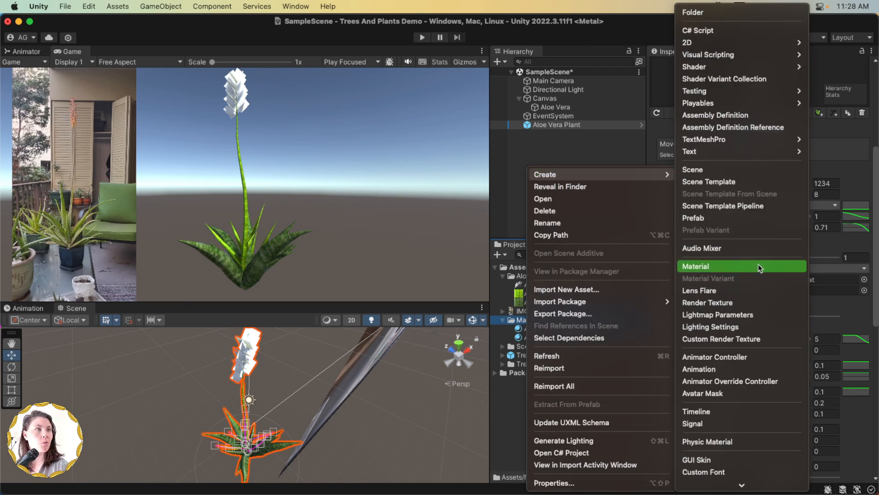
click(758, 267)
key(BackSpace)
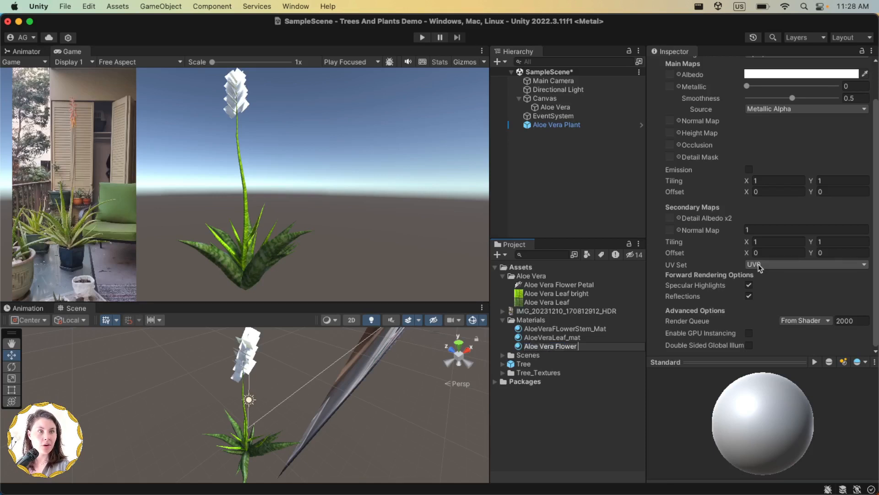
key(Return)
- Assign the Nature/Tree Creator Leaves Fast shader to the flower material and use Aloe Vera Flower Petal as its base texture
click(756, 76)
text(leaves)
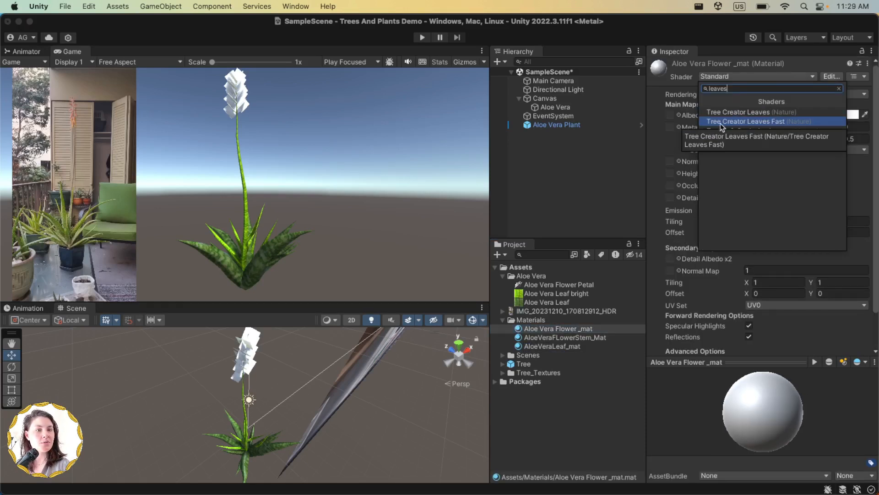
click(722, 122)
click(859, 150)
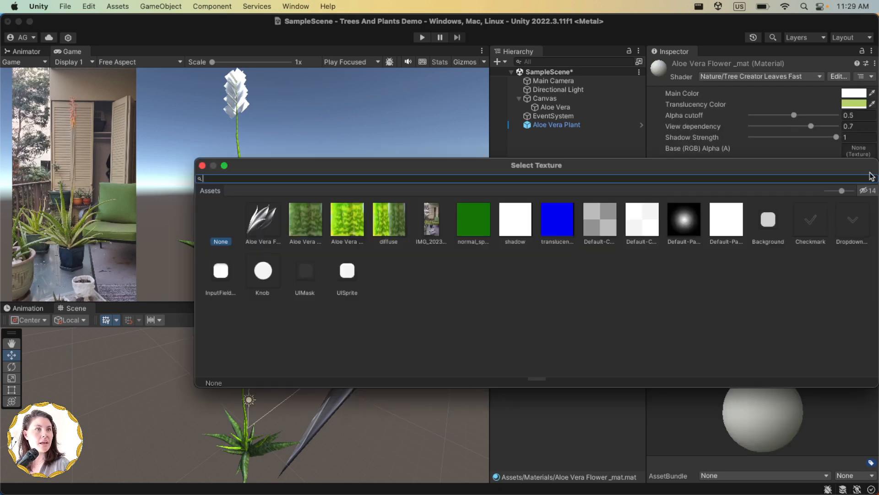
double_click(263, 219)
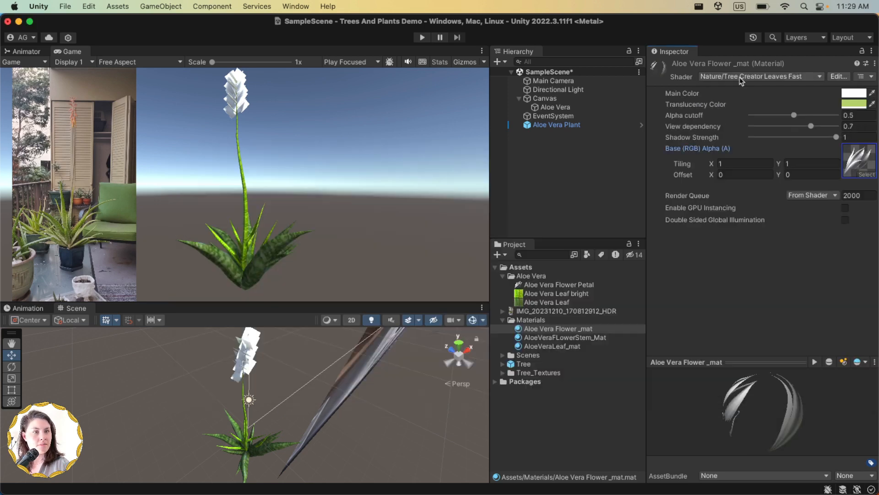
- Set the flower material's Main Color to orange FF8700 and its Translucency Color to yellow FFE400
click(859, 96)
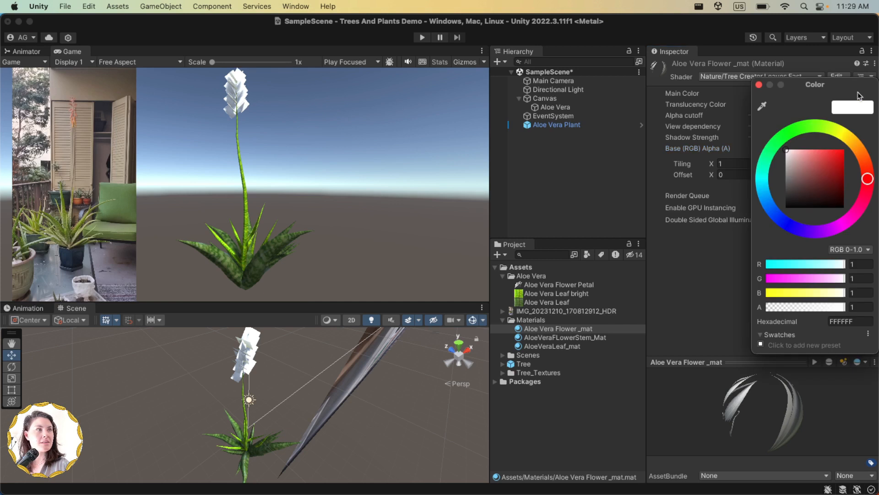
click(856, 141)
click(860, 152)
click(844, 150)
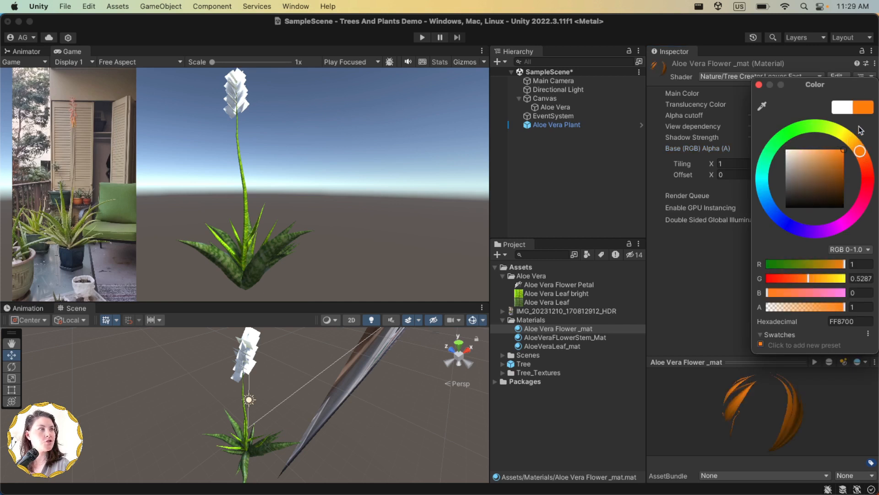
click(759, 85)
click(850, 104)
click(846, 149)
drag(842, 174, 857, 139)
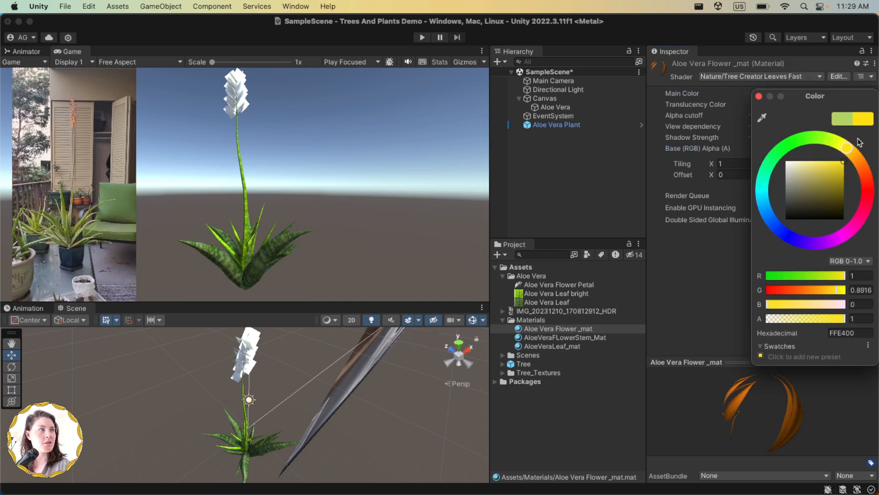
click(759, 97)
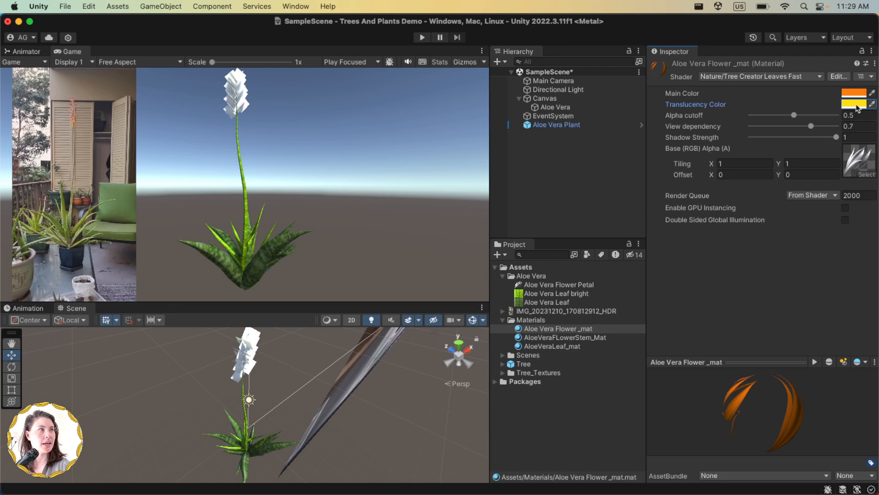
- Assign Aloe Vera Flower _mat as the material of the plant's flower petal leaf group
click(580, 125)
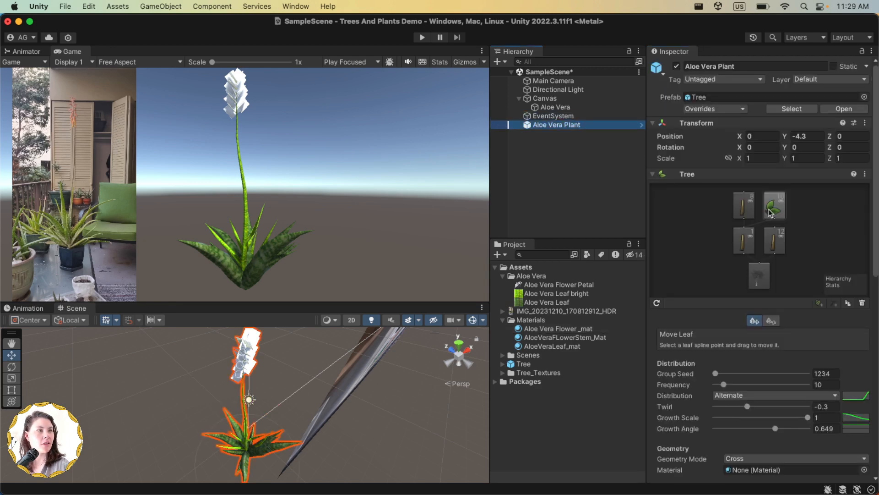
scroll(782, 341, down, 5)
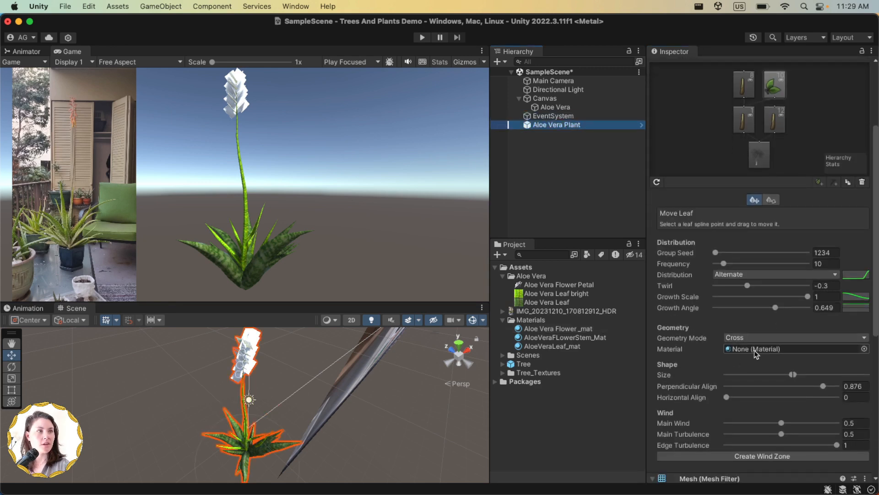
drag(519, 332, 777, 351)
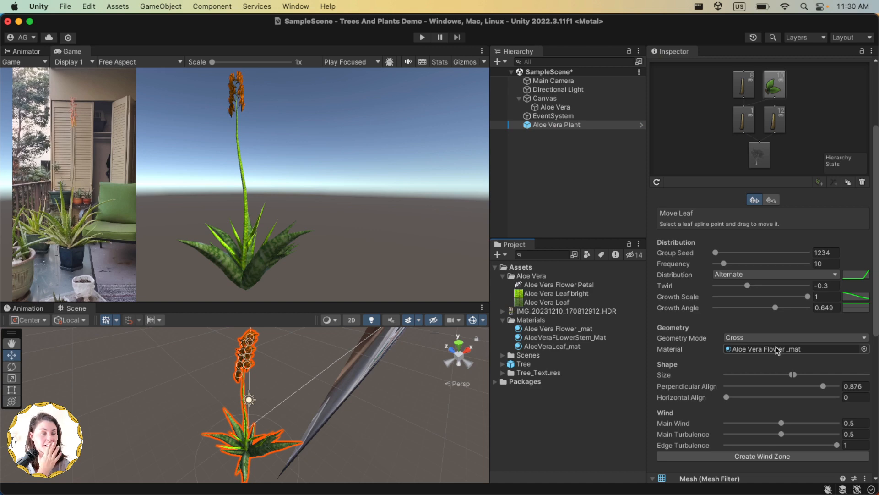
- Lighten the flower material's Main Color to FFC078 and recompute the Aloe Vera Plant tree
click(572, 285)
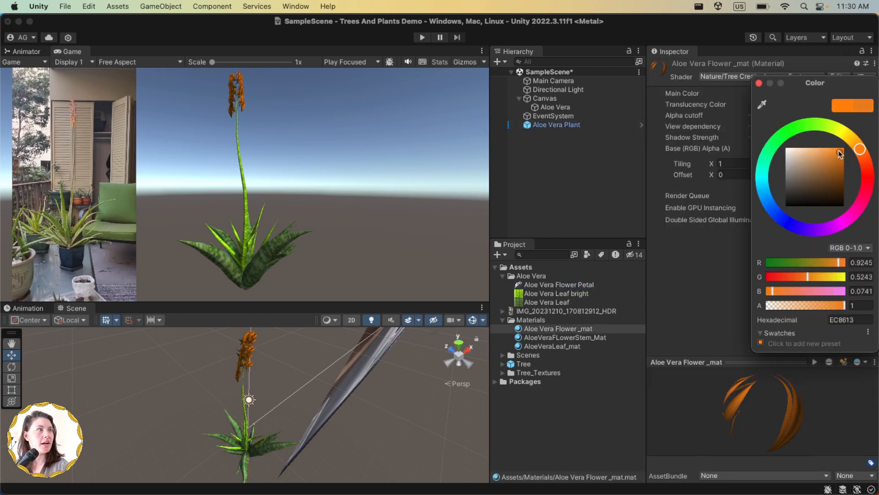
drag(840, 151, 817, 139)
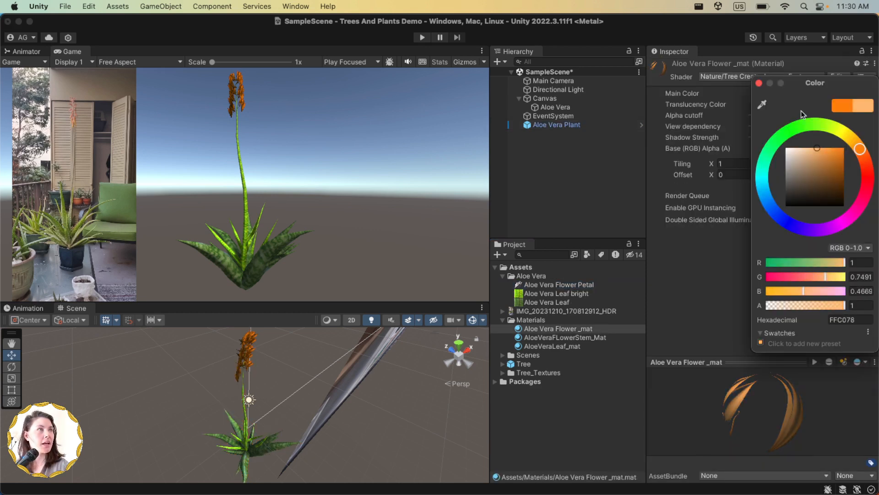
click(759, 82)
click(580, 125)
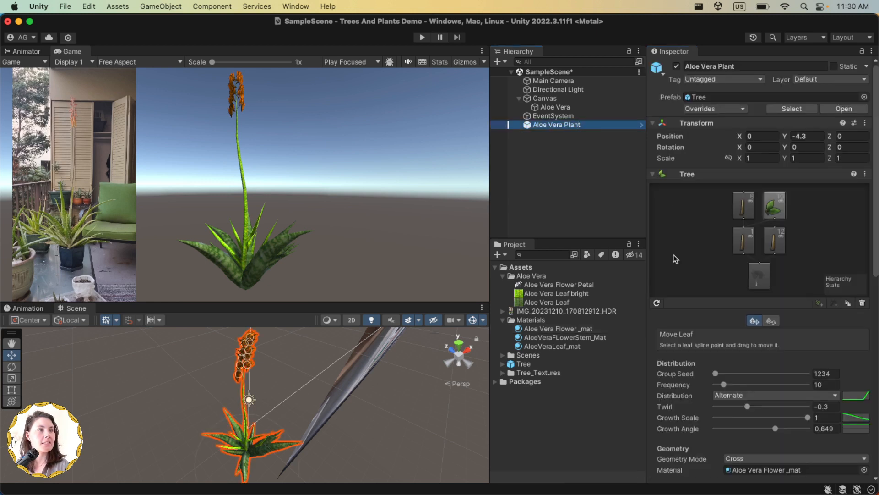
click(656, 304)
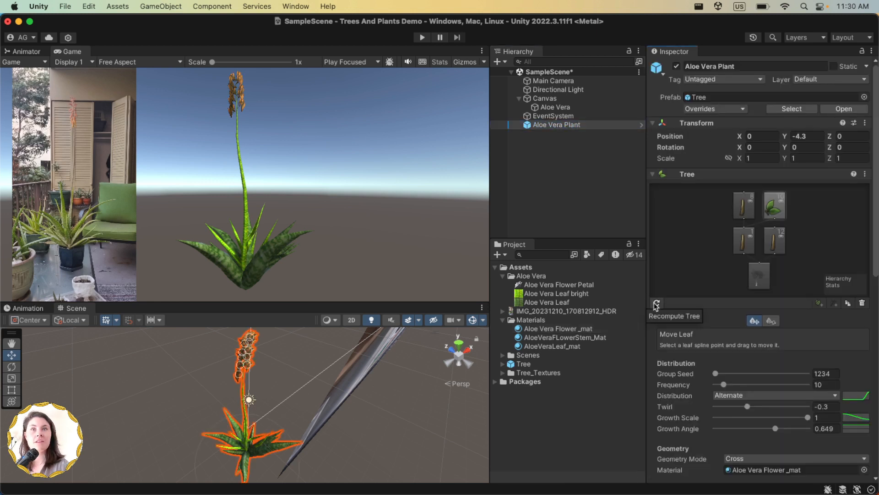